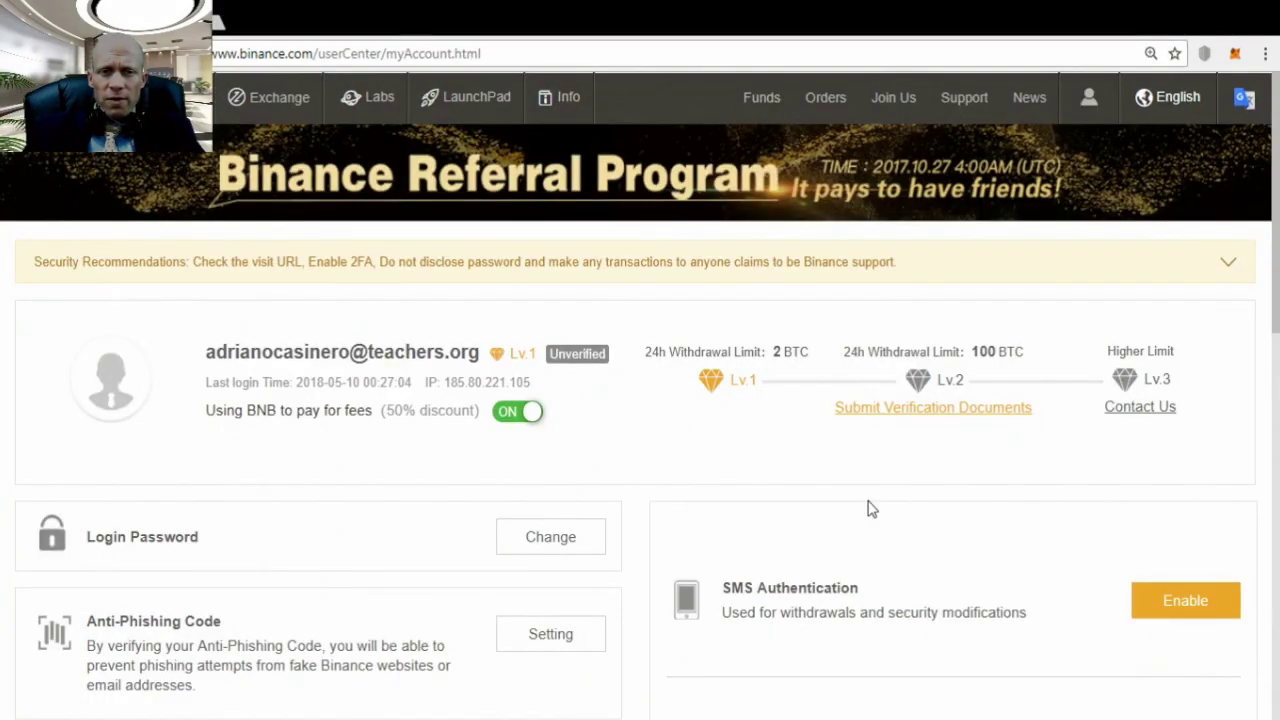
# Step: Start enabling Google Authentication and go through the app download, QR code and backup key stages to the final form
pyautogui.scroll(-3, 870, 510)
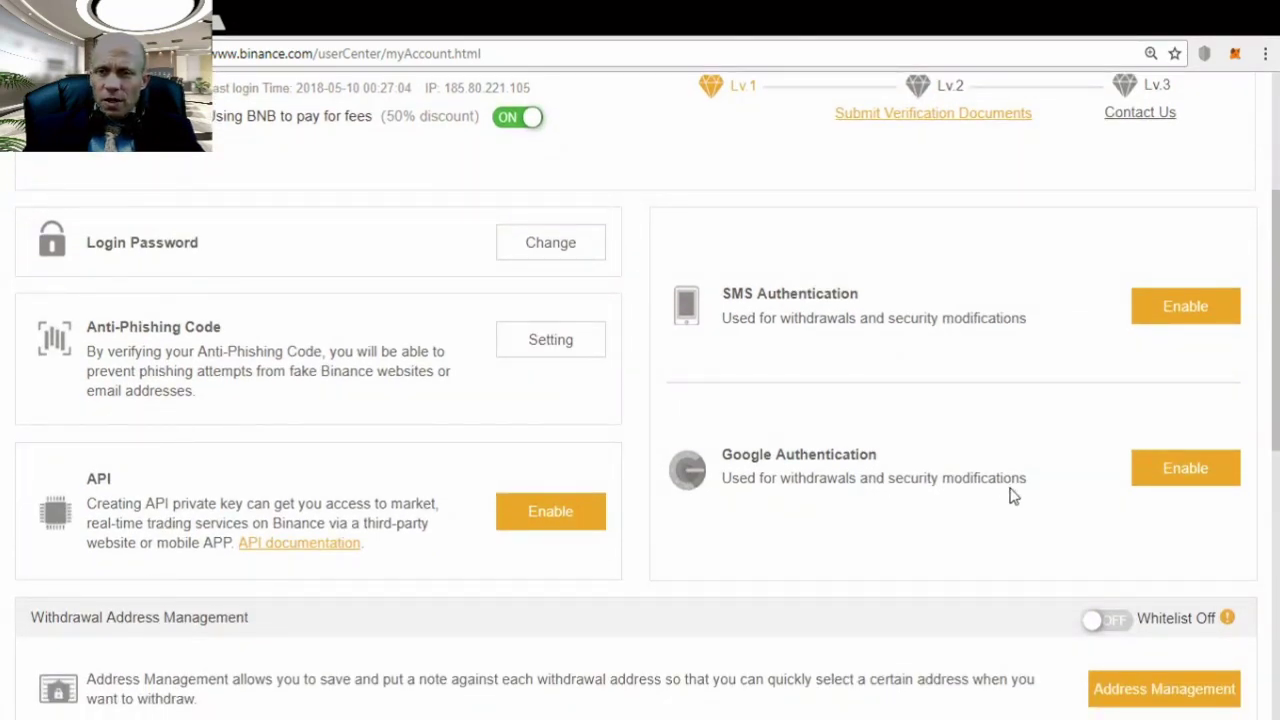
pyautogui.click(1181, 478)
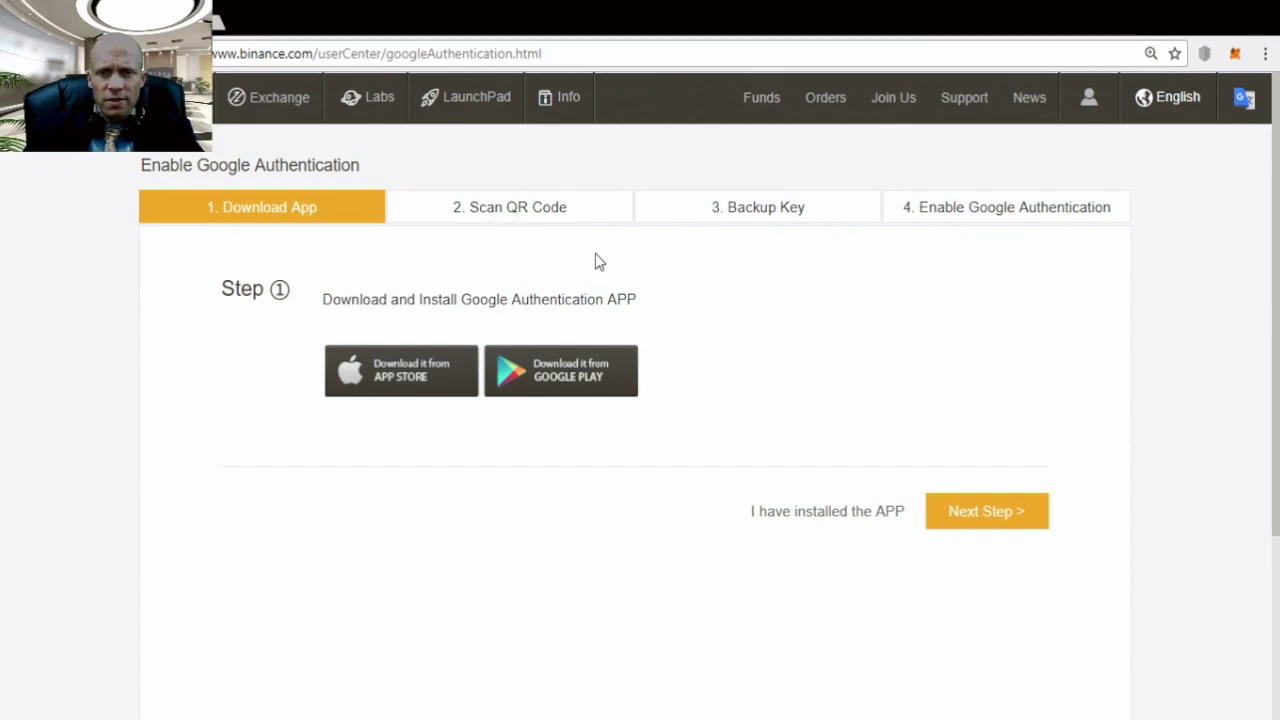
pyautogui.click(990, 511)
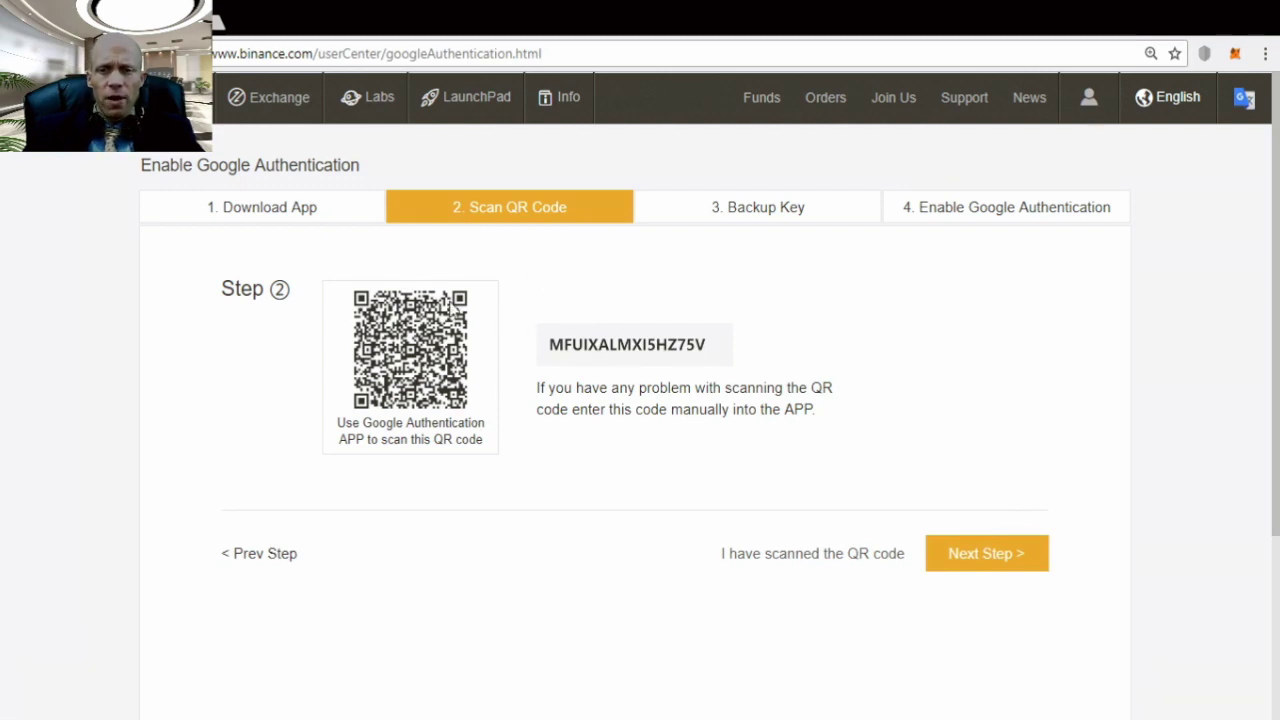
pyautogui.click(986, 558)
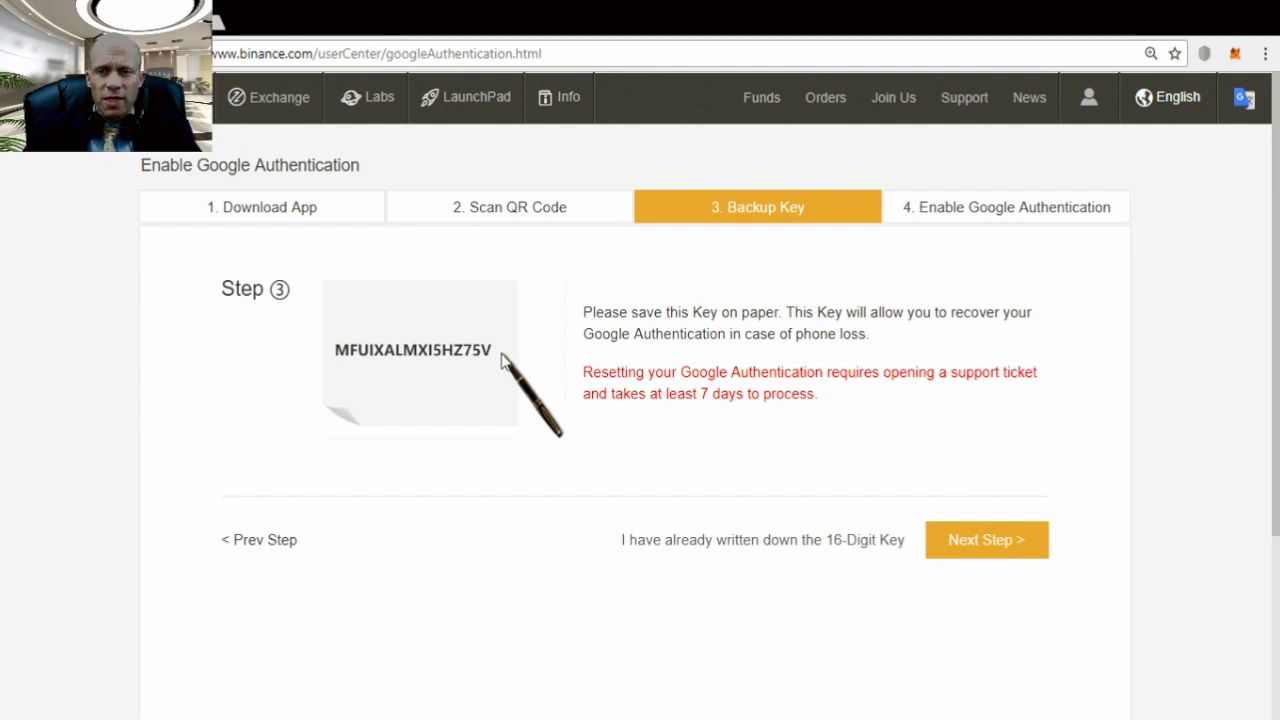
pyautogui.click(988, 216)
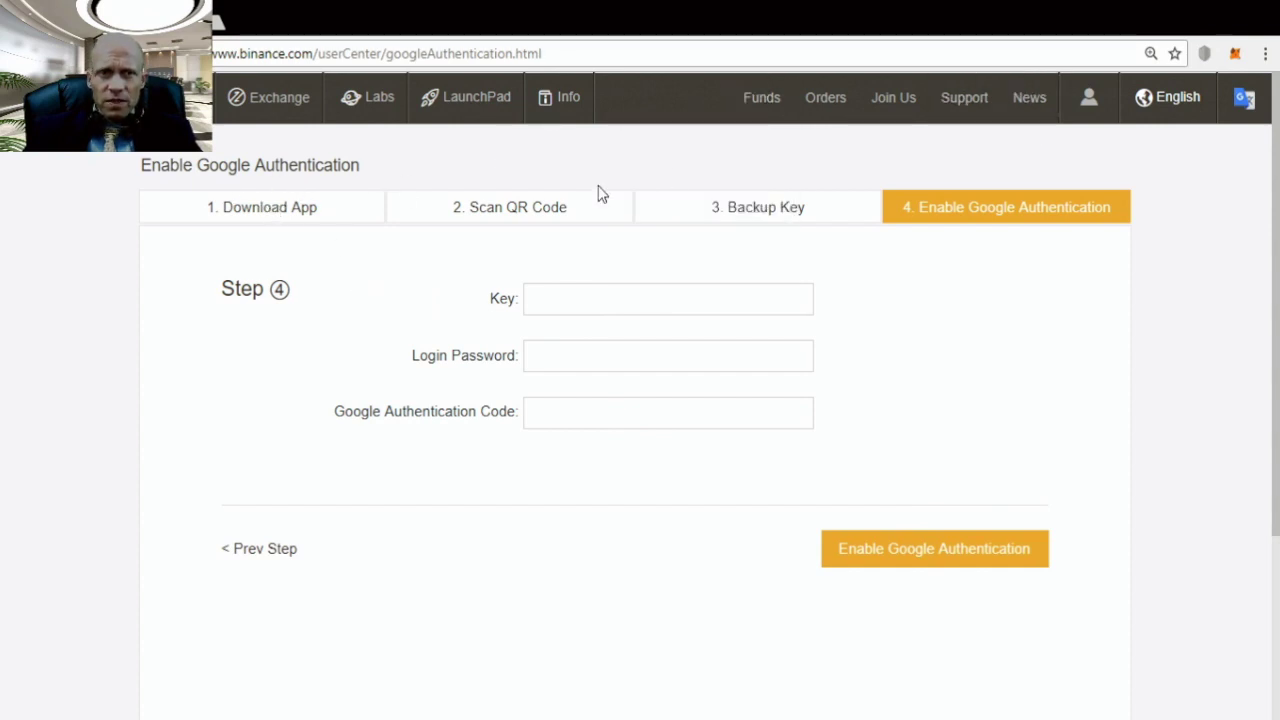
# Step: Return to the account page and open the anti-phishing code settings to examine the form and its explanation
pyautogui.moveTo(1094, 109)
pyautogui.click(1027, 160)
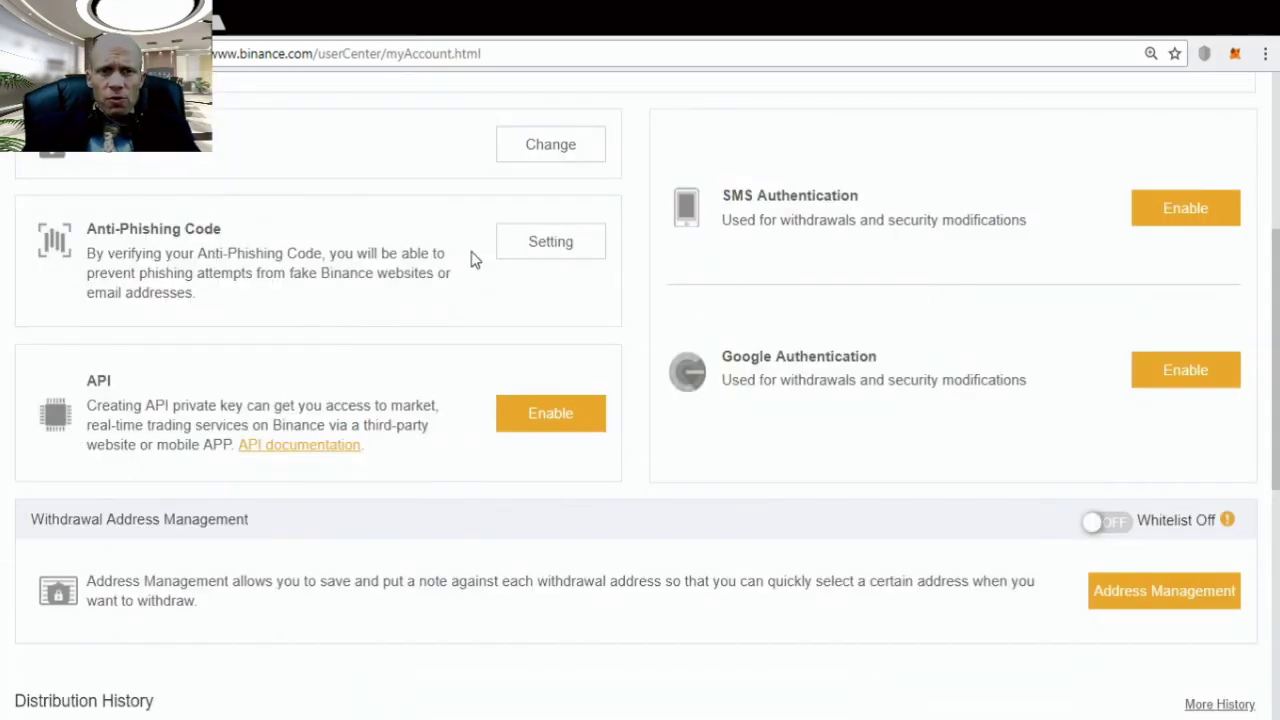
pyautogui.click(547, 242)
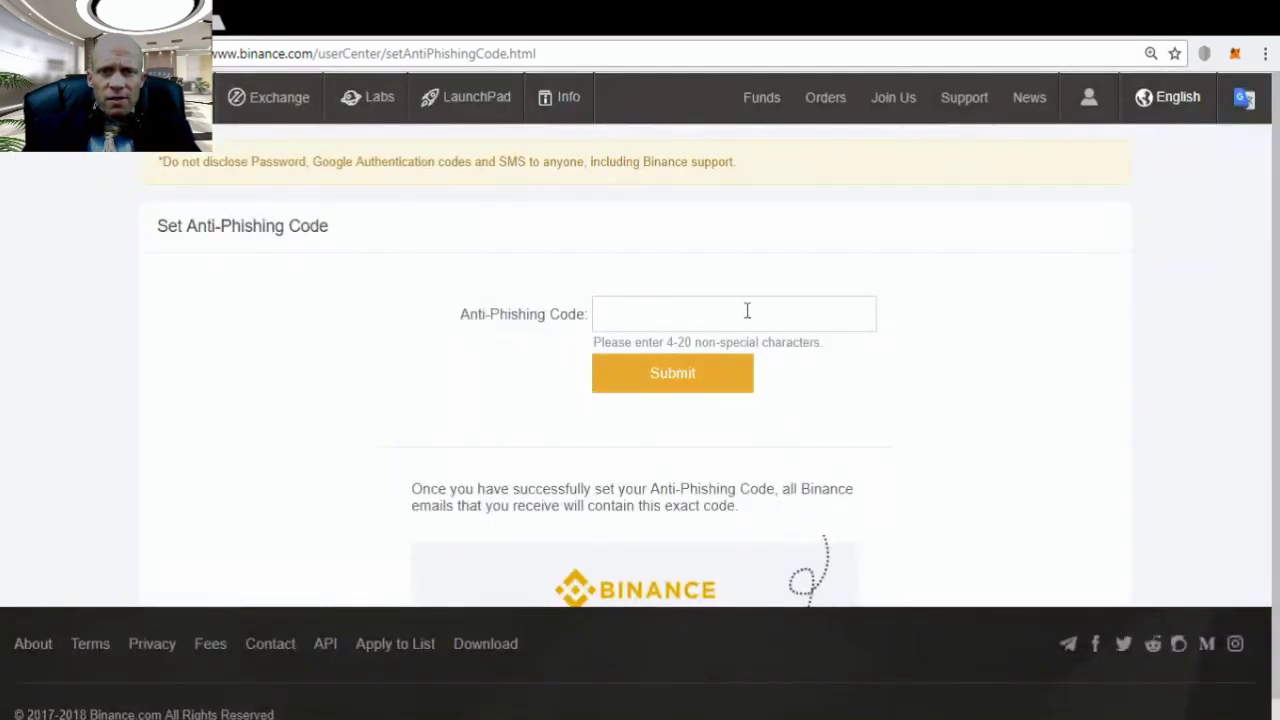
pyautogui.scroll(-1, 857, 332)
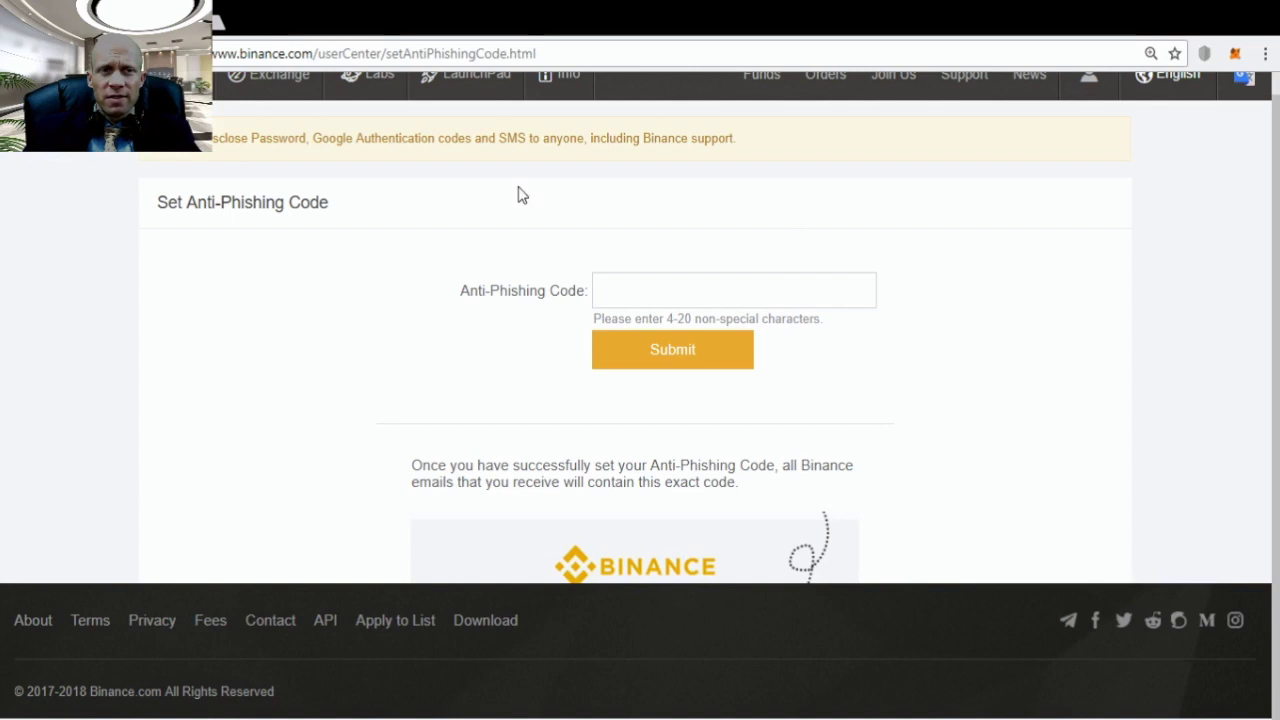
pyautogui.scroll(1, 441, 212)
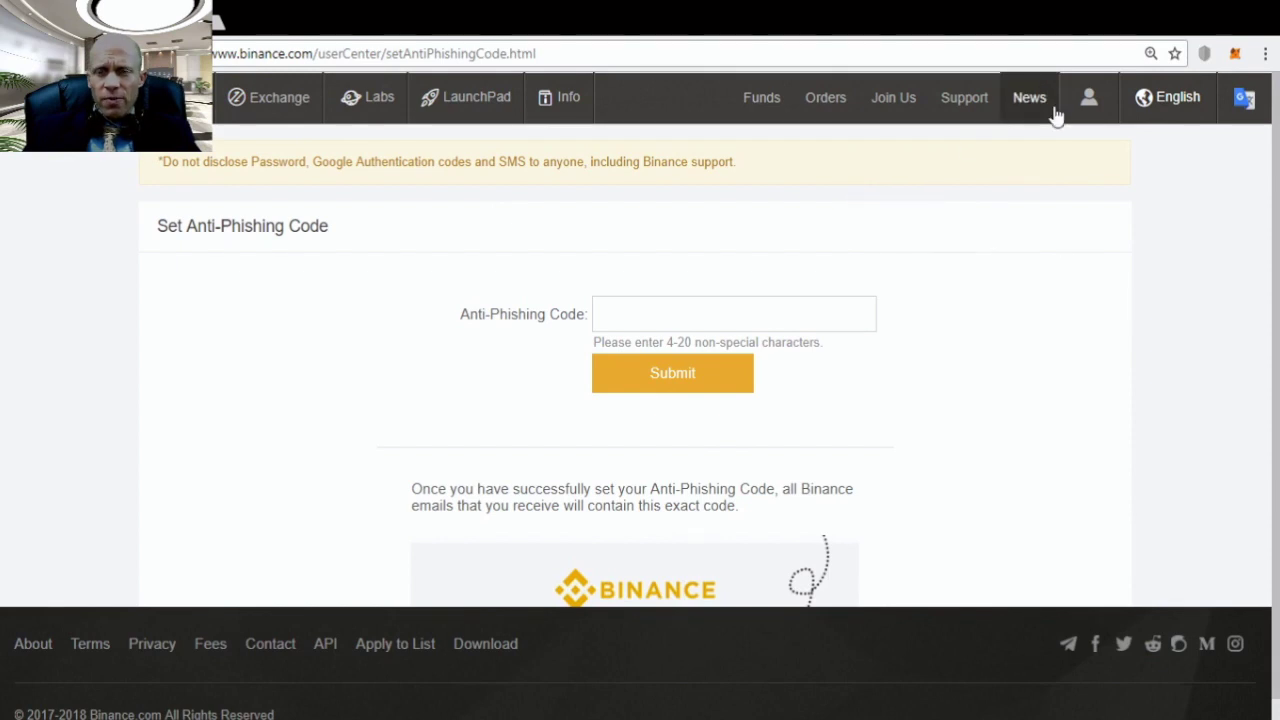
# Step: Go back to the account overview and open the Basic version of the exchange
pyautogui.moveTo(1088, 116)
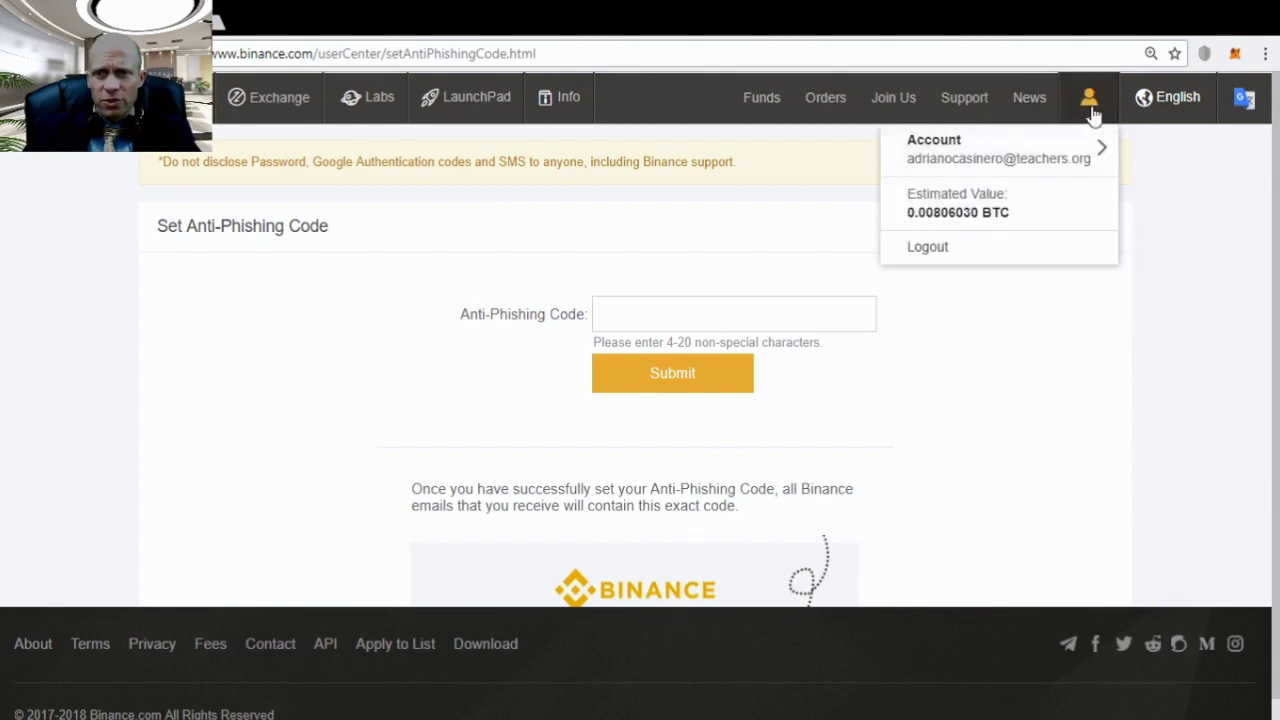
pyautogui.click(1088, 114)
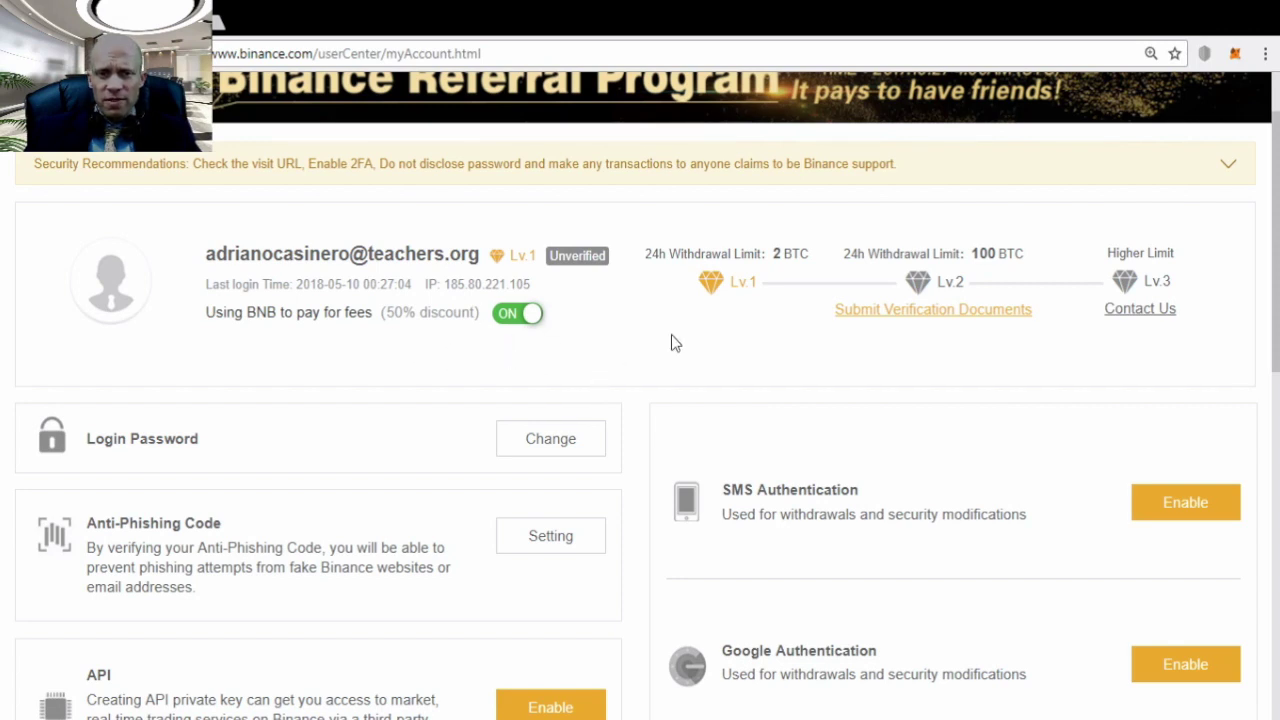
pyautogui.scroll(1, 675, 343)
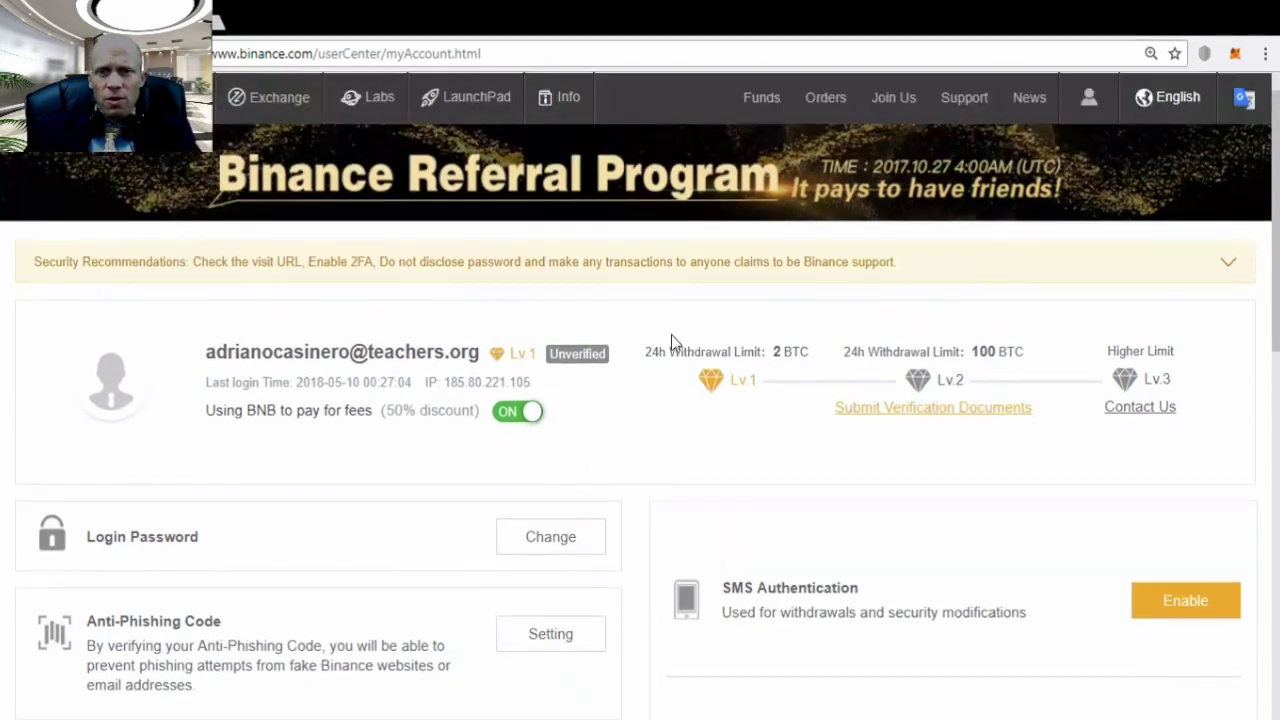
pyautogui.moveTo(280, 110)
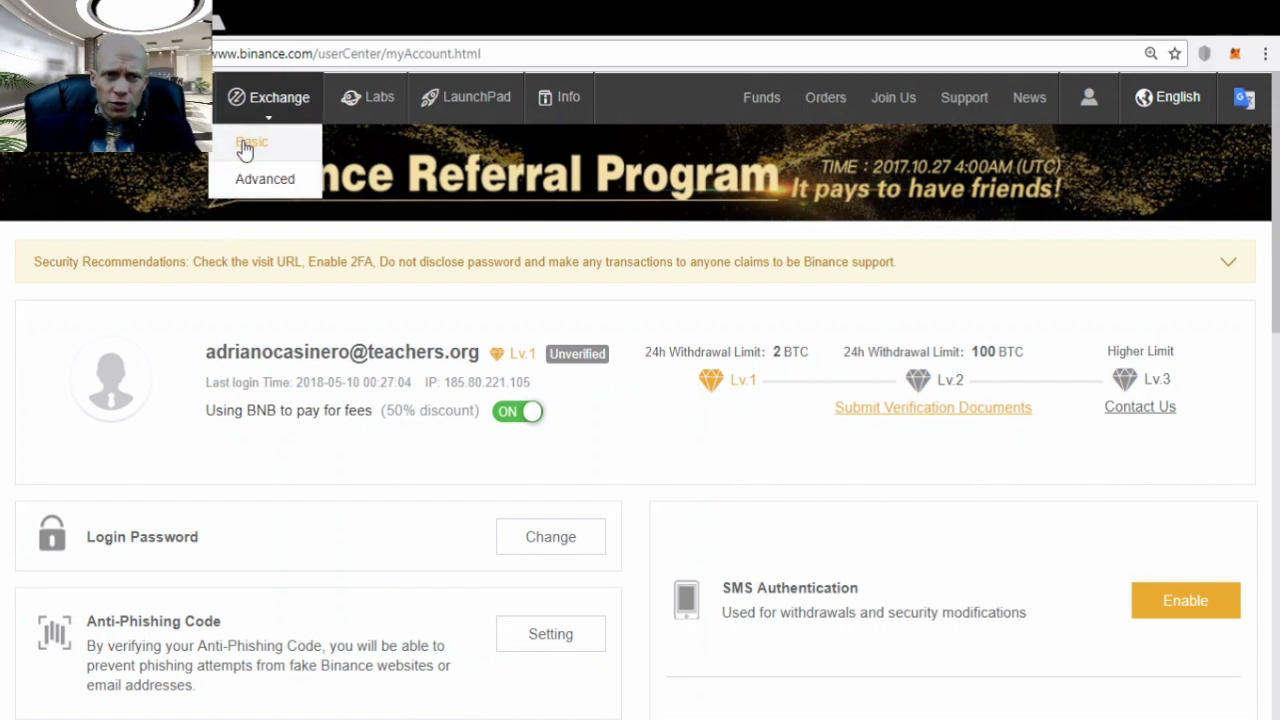
pyautogui.click(245, 149)
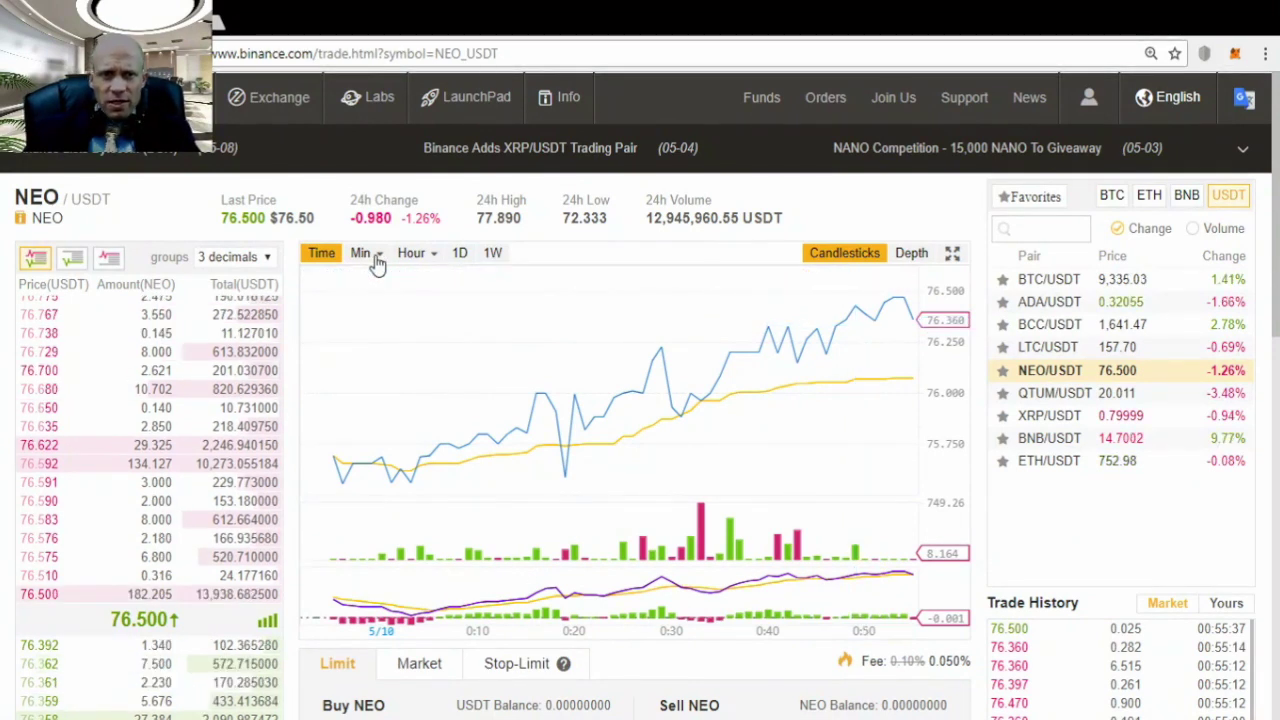
# Step: View the NEO/USDT depth chart, switch back to candlesticks, and examine the order book, order forms and trade history
pyautogui.click(911, 254)
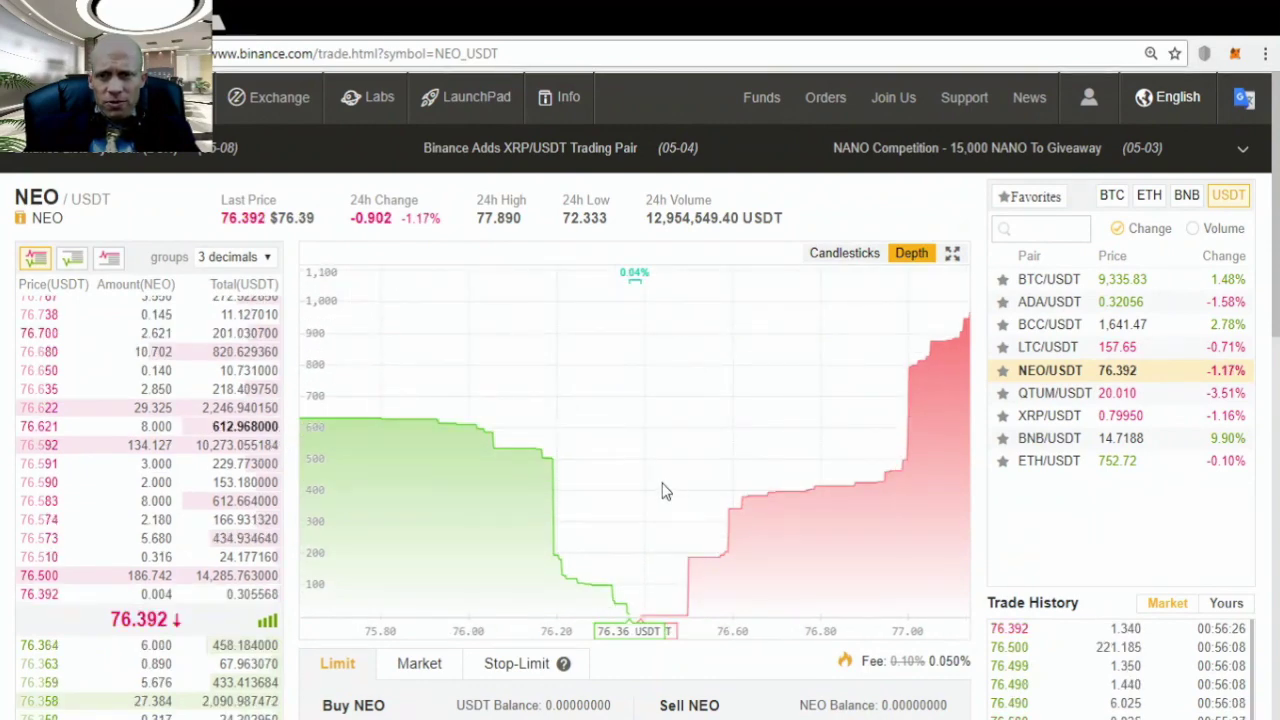
pyautogui.click(843, 253)
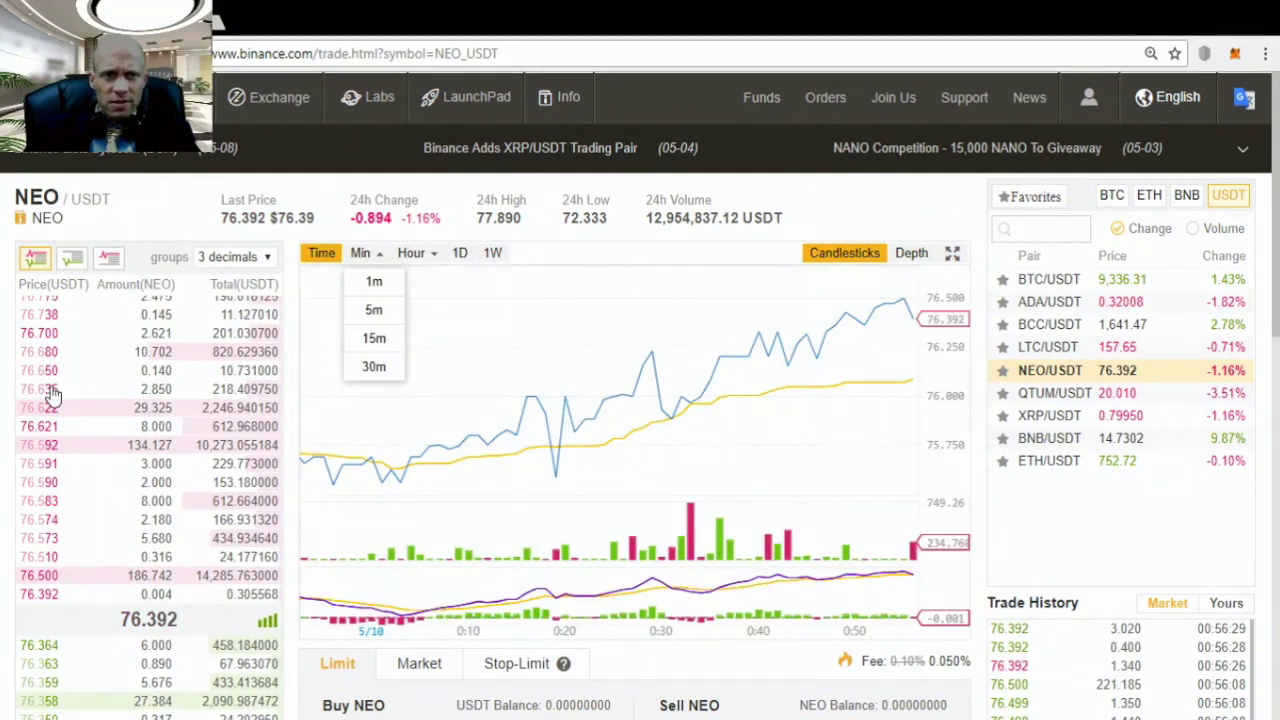
pyautogui.scroll(-2, 212, 520)
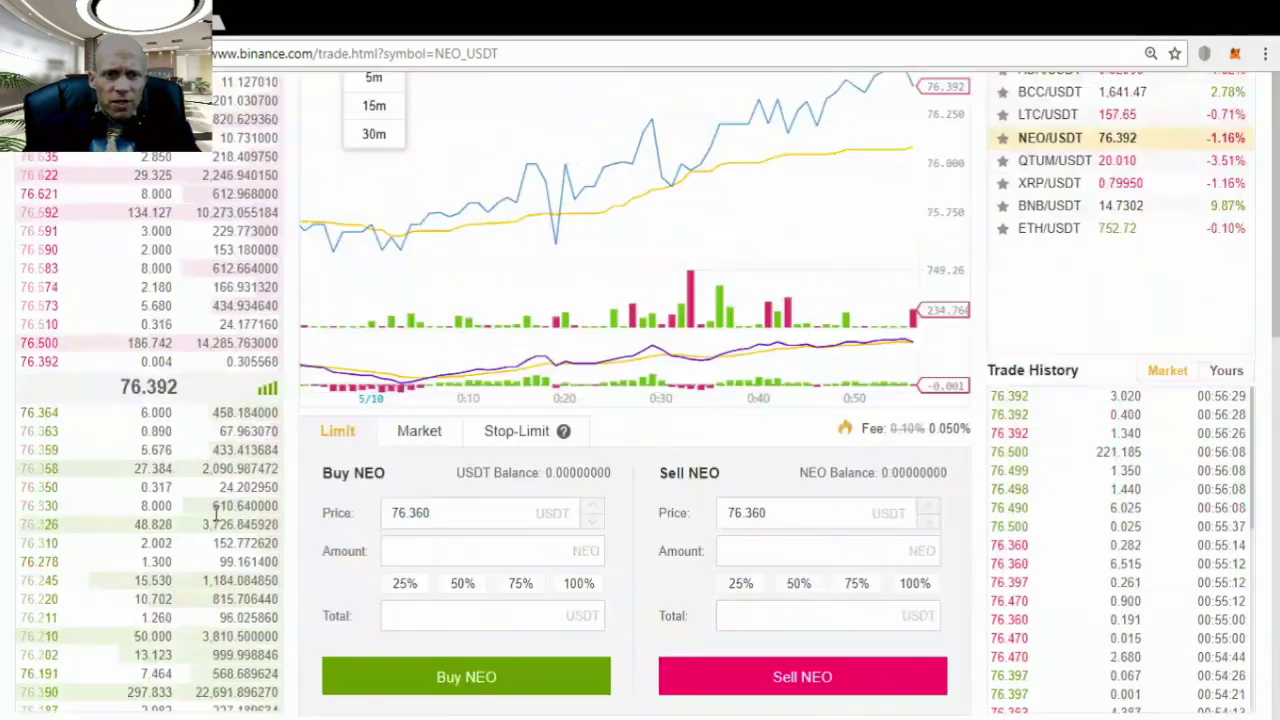
pyautogui.scroll(-1, 214, 512)
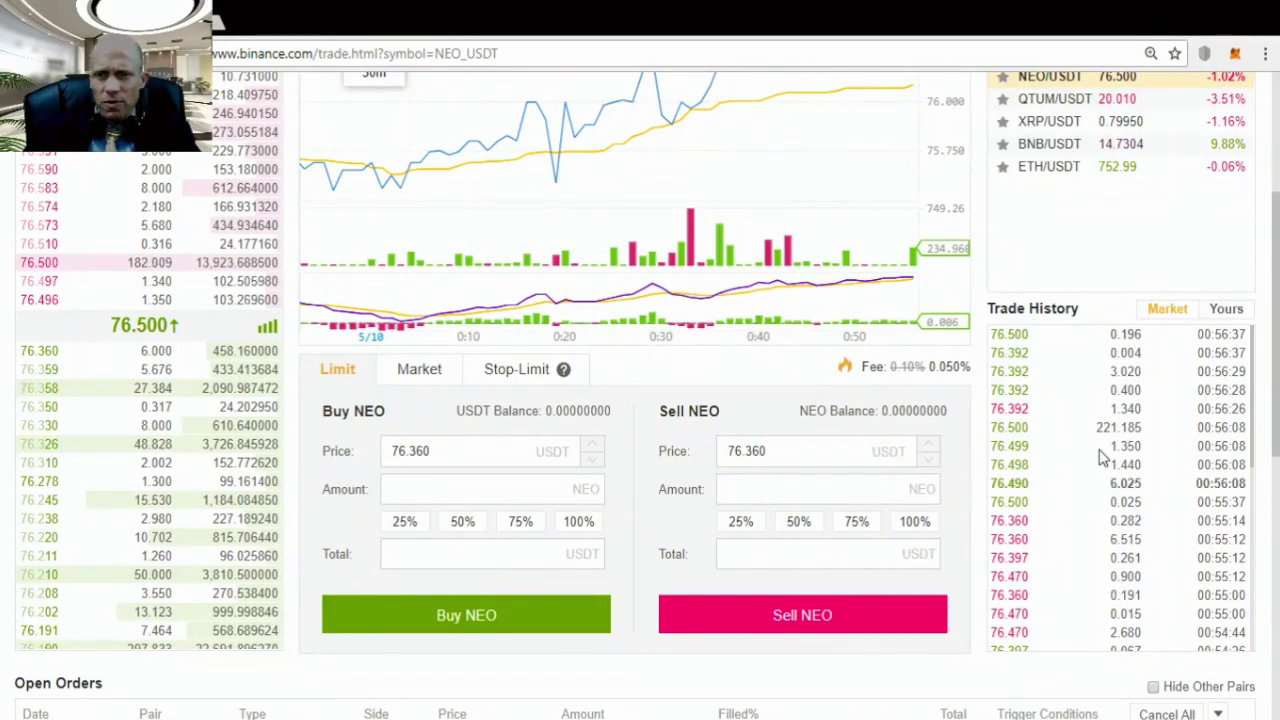
pyautogui.scroll(3, 1100, 457)
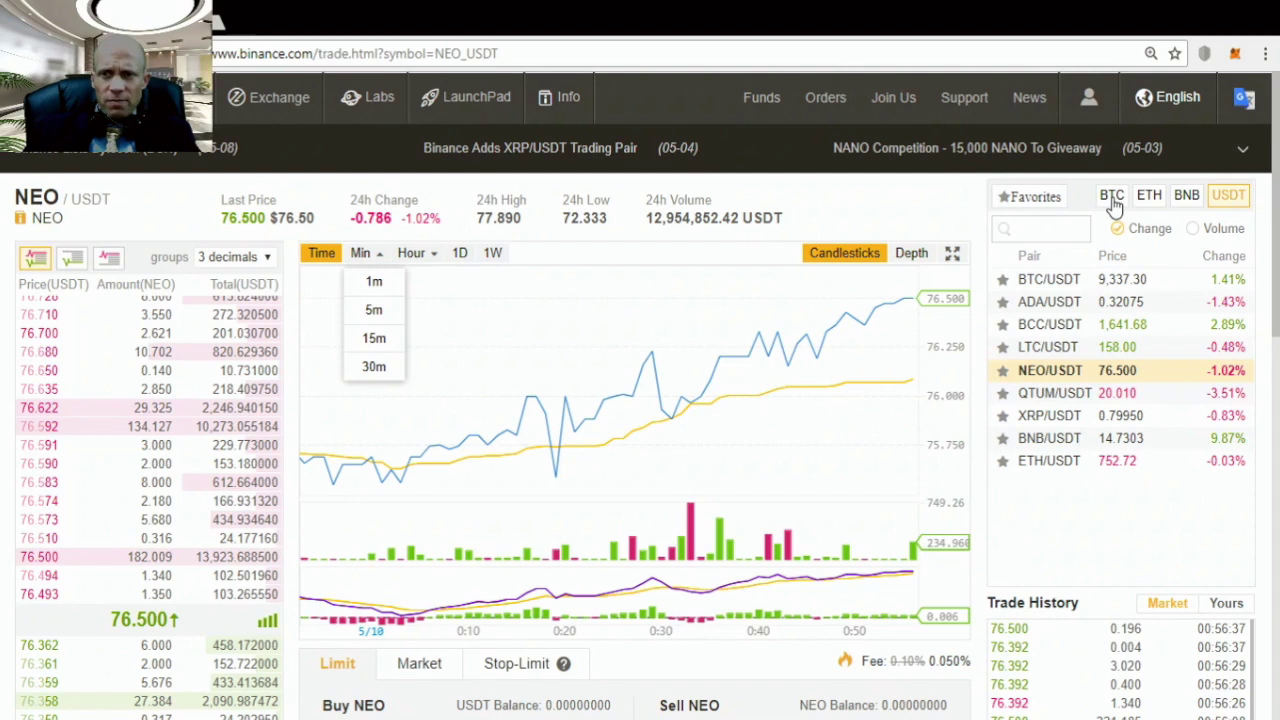
# Step: Compare the BTC and USDT market pairs and examine the open orders and 24h order history sections
pyautogui.click(1113, 200)
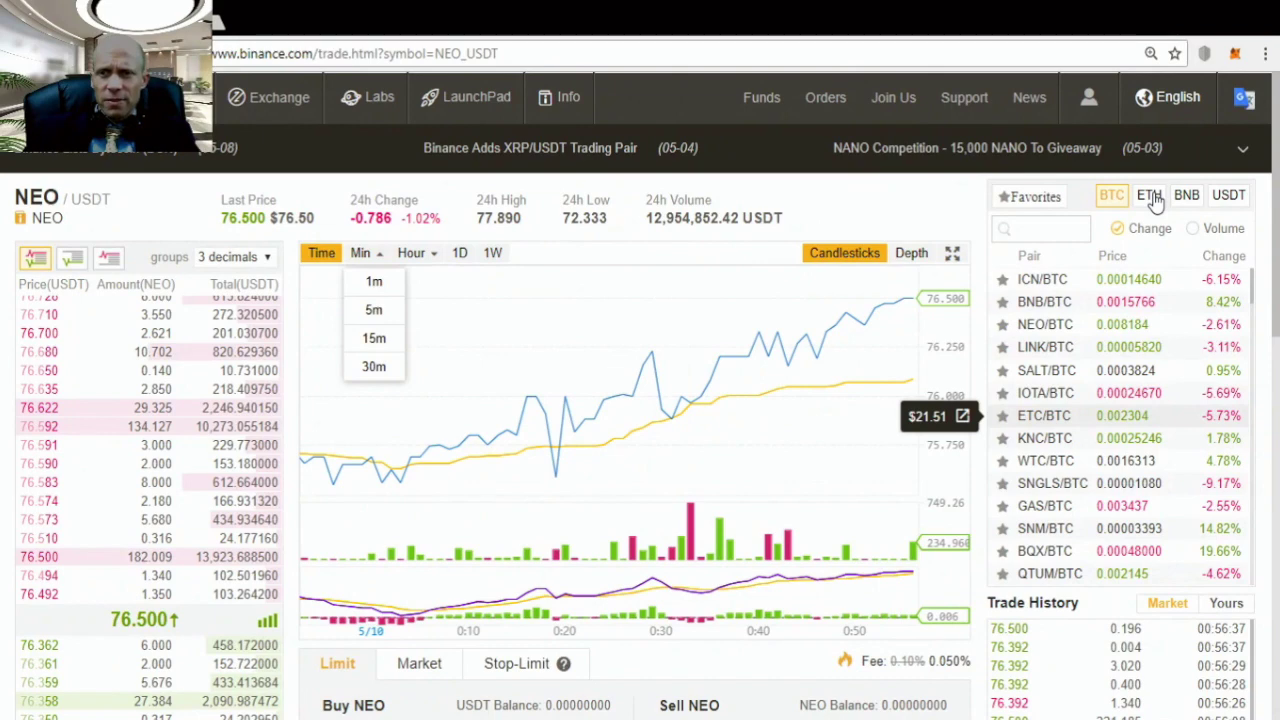
pyautogui.click(1228, 195)
pyautogui.scroll(-4, 1049, 277)
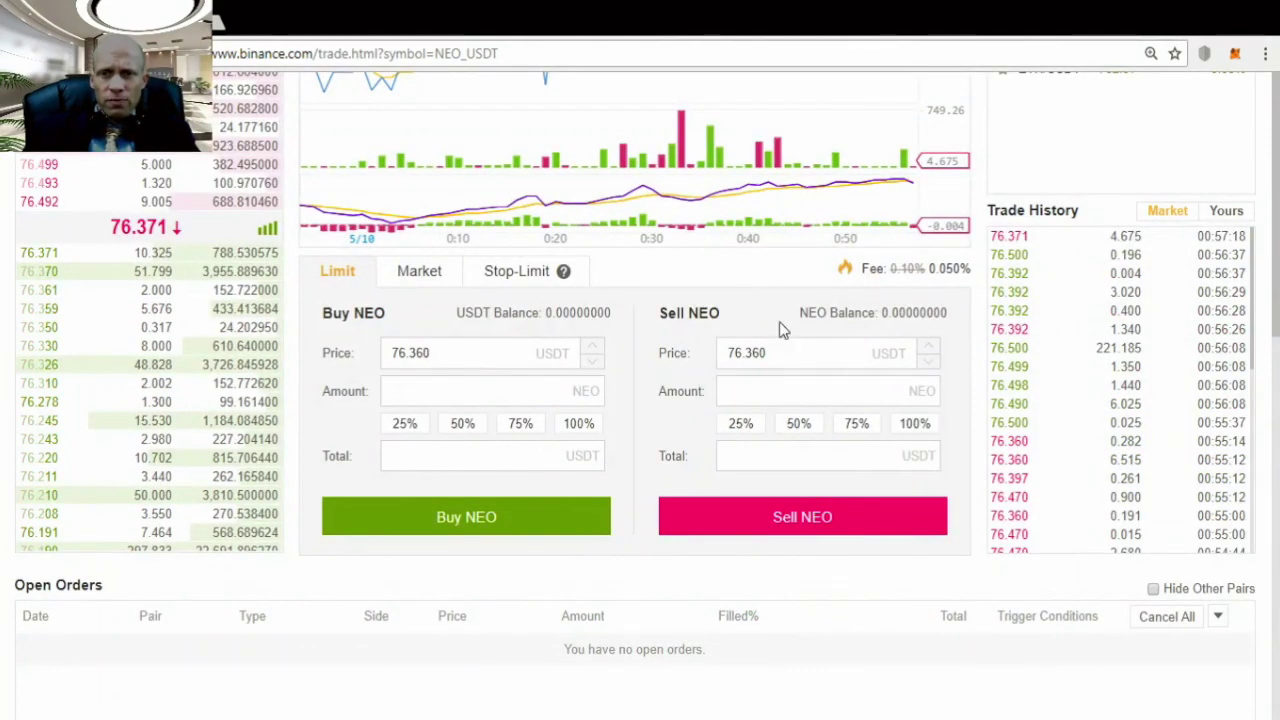
pyautogui.scroll(-4, 780, 330)
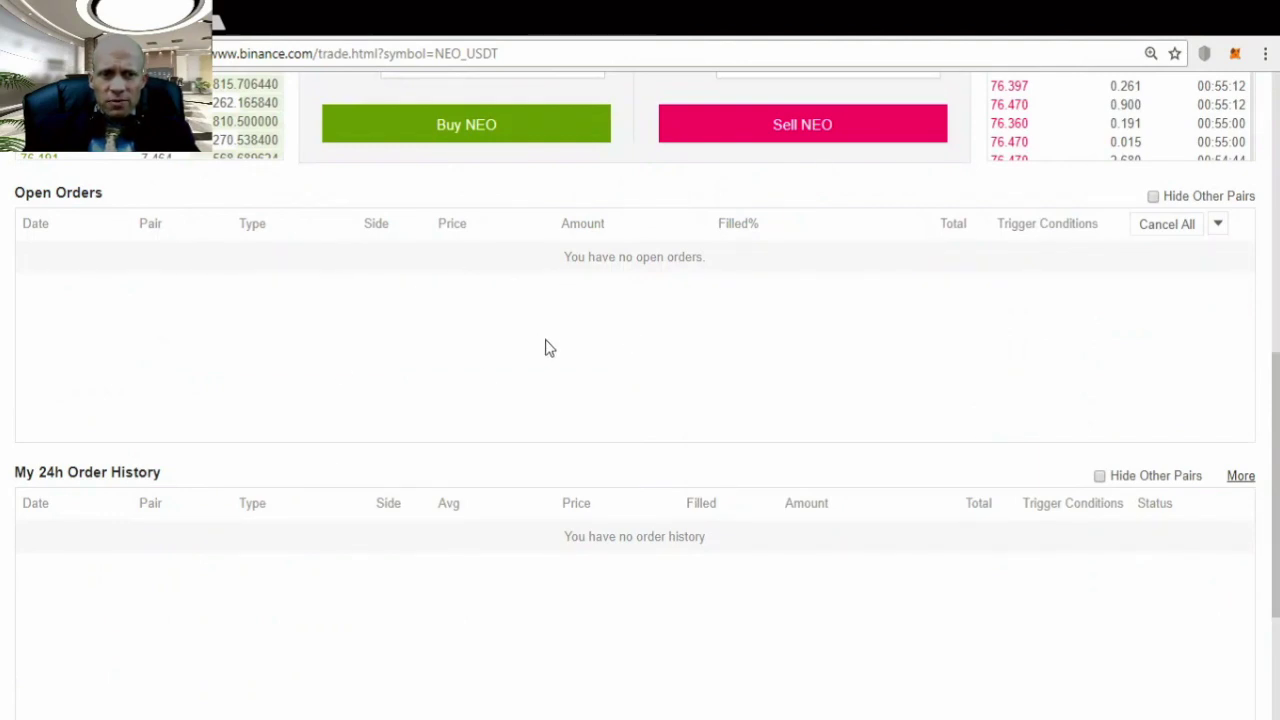
pyautogui.scroll(5, 620, 349)
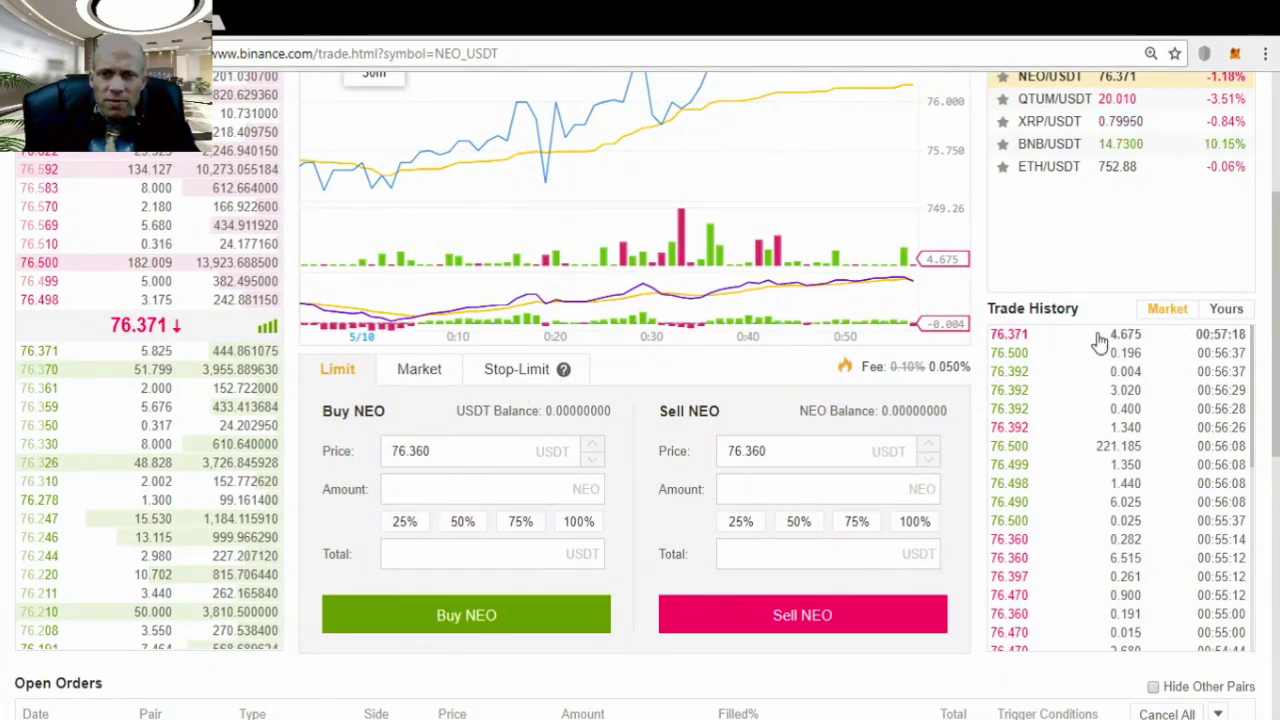
pyautogui.scroll(1, 1100, 341)
pyautogui.scroll(2, 1097, 341)
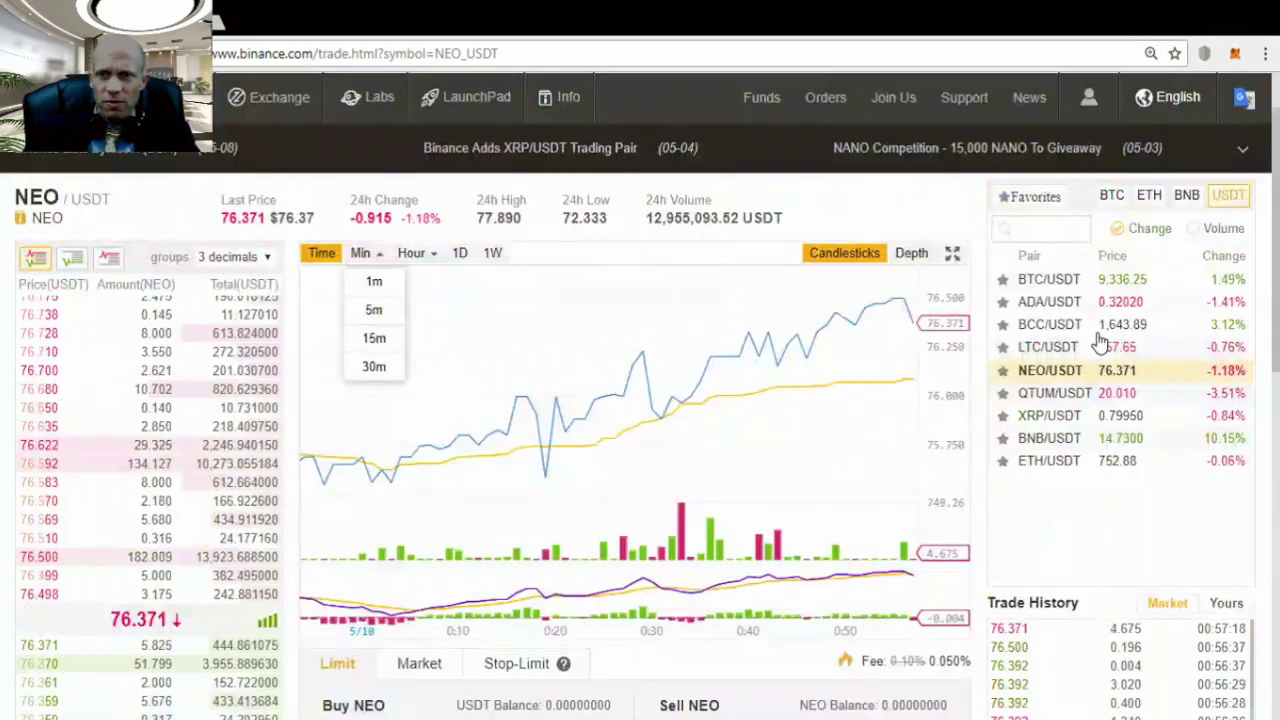
# Step: Search the ETH market for "bnb" and open the BNB/ETH trading pair
pyautogui.click(1153, 205)
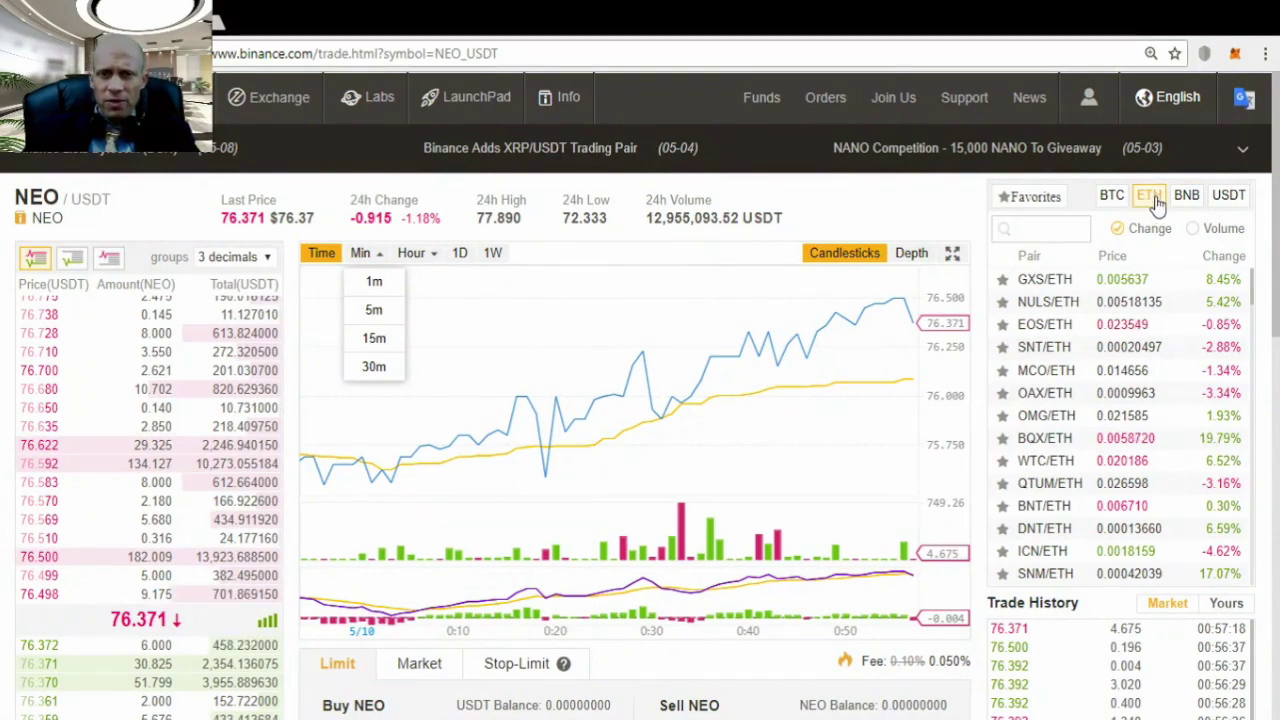
pyautogui.click(1046, 229)
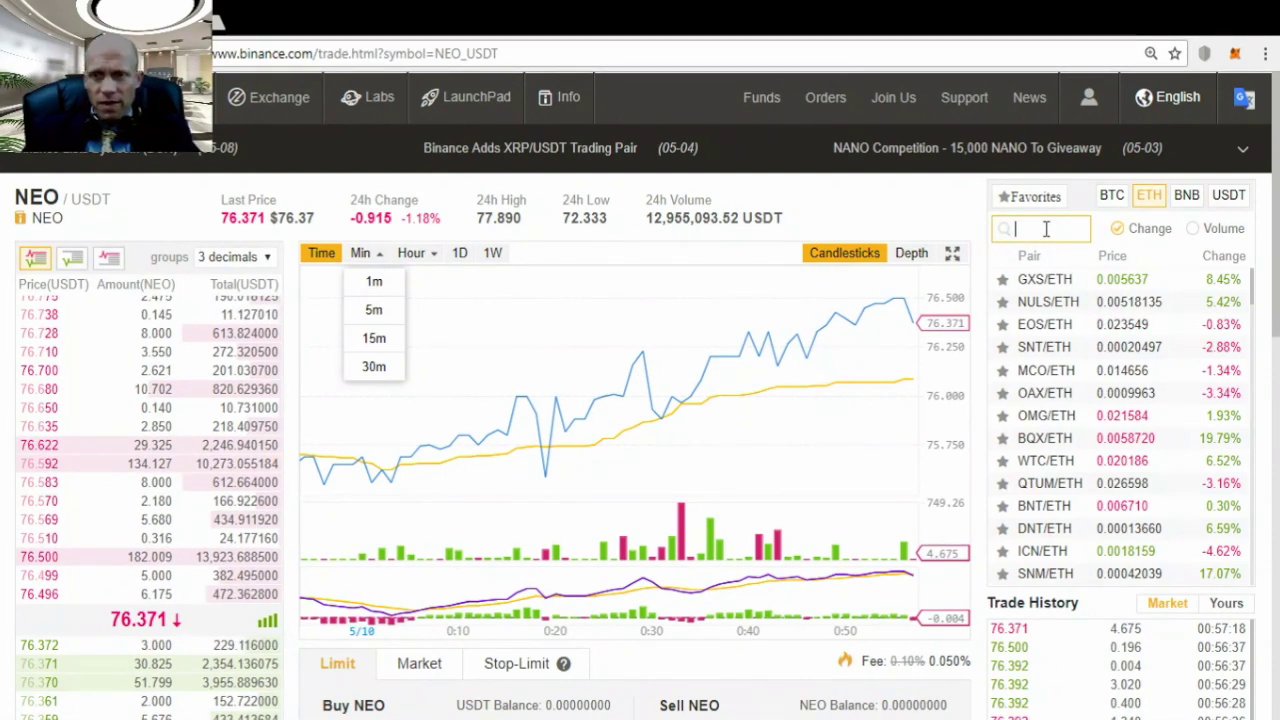
pyautogui.write('bnb')
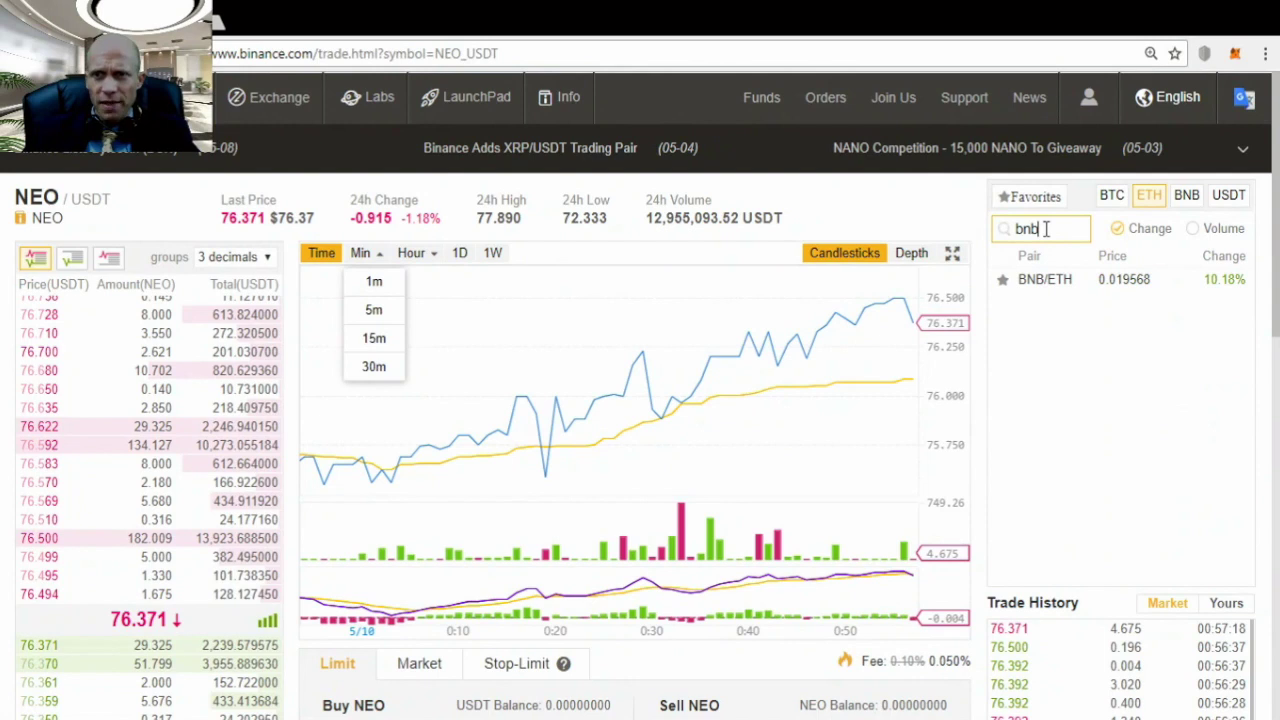
pyautogui.click(1045, 281)
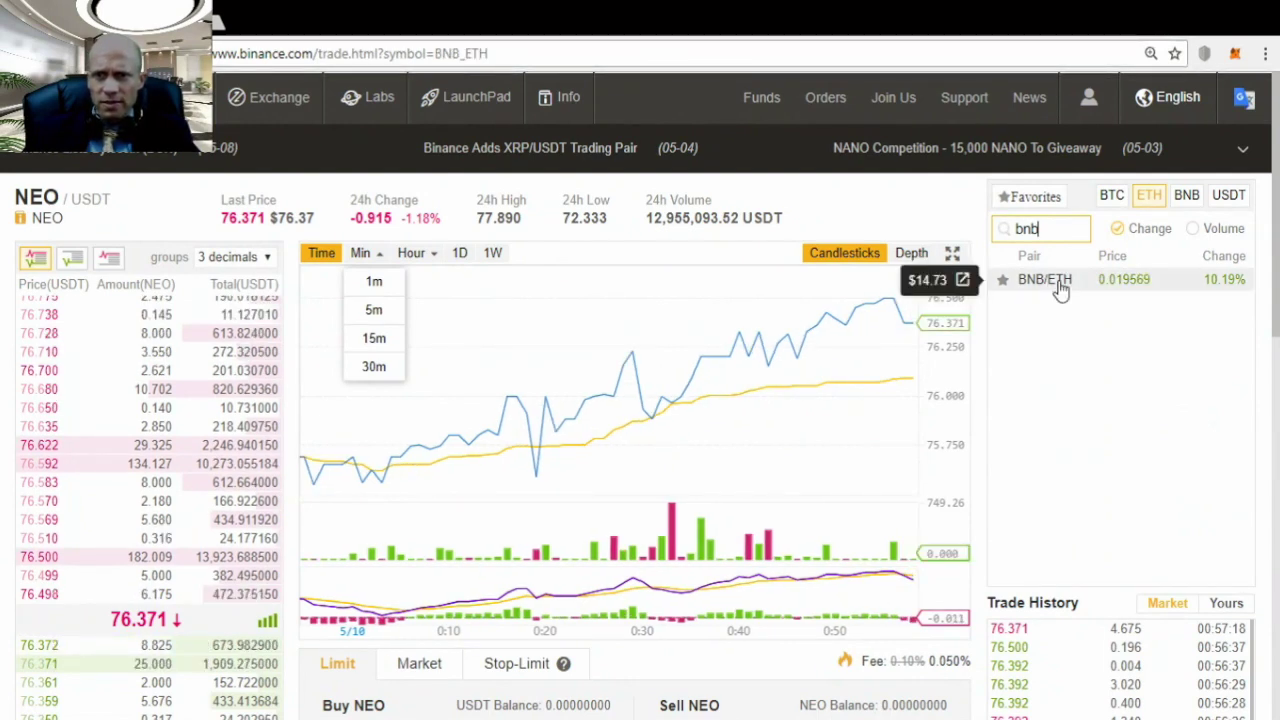
# Step: Place a market order to buy 0.1 BNB with ETH
pyautogui.scroll(-3, 420, 375)
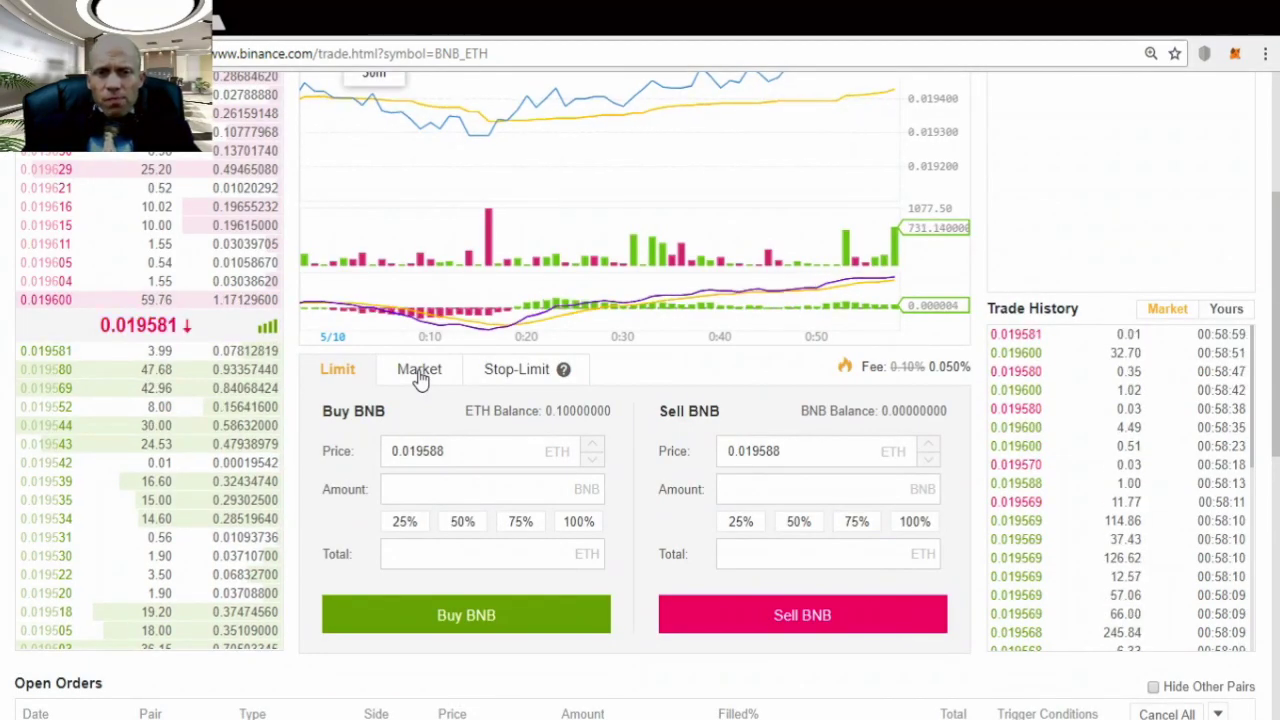
pyautogui.click(420, 372)
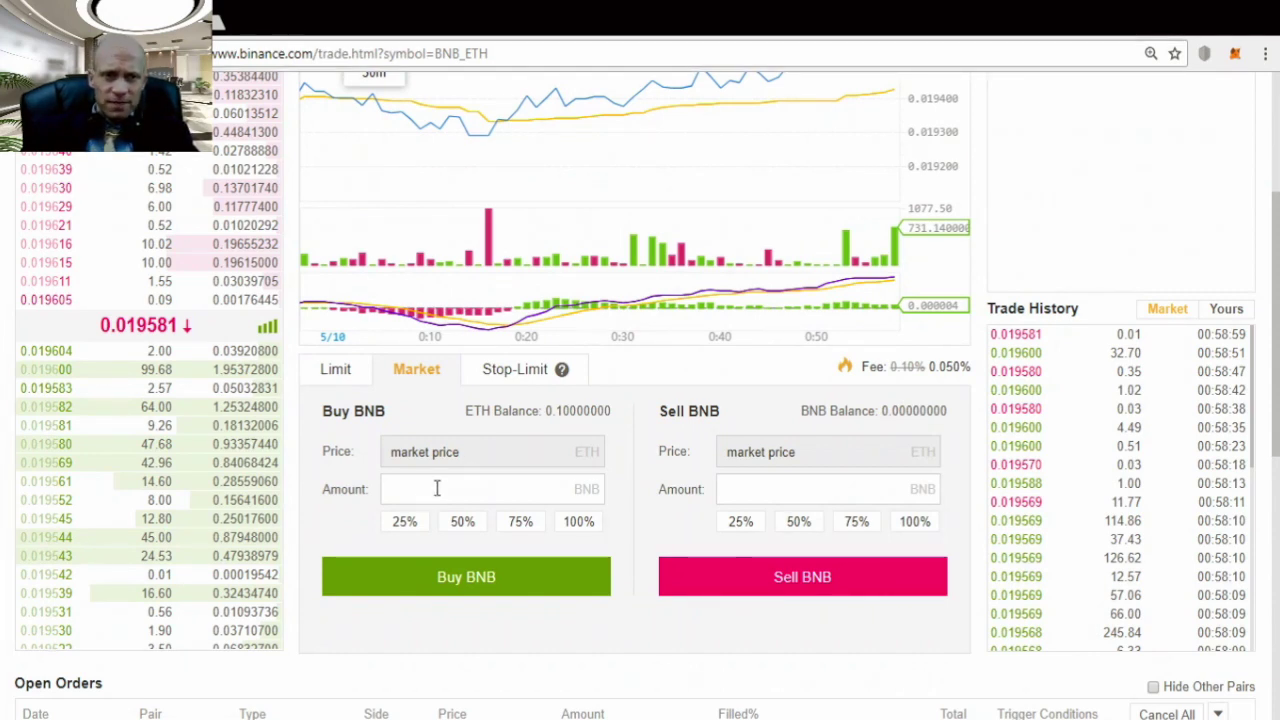
pyautogui.click(455, 488)
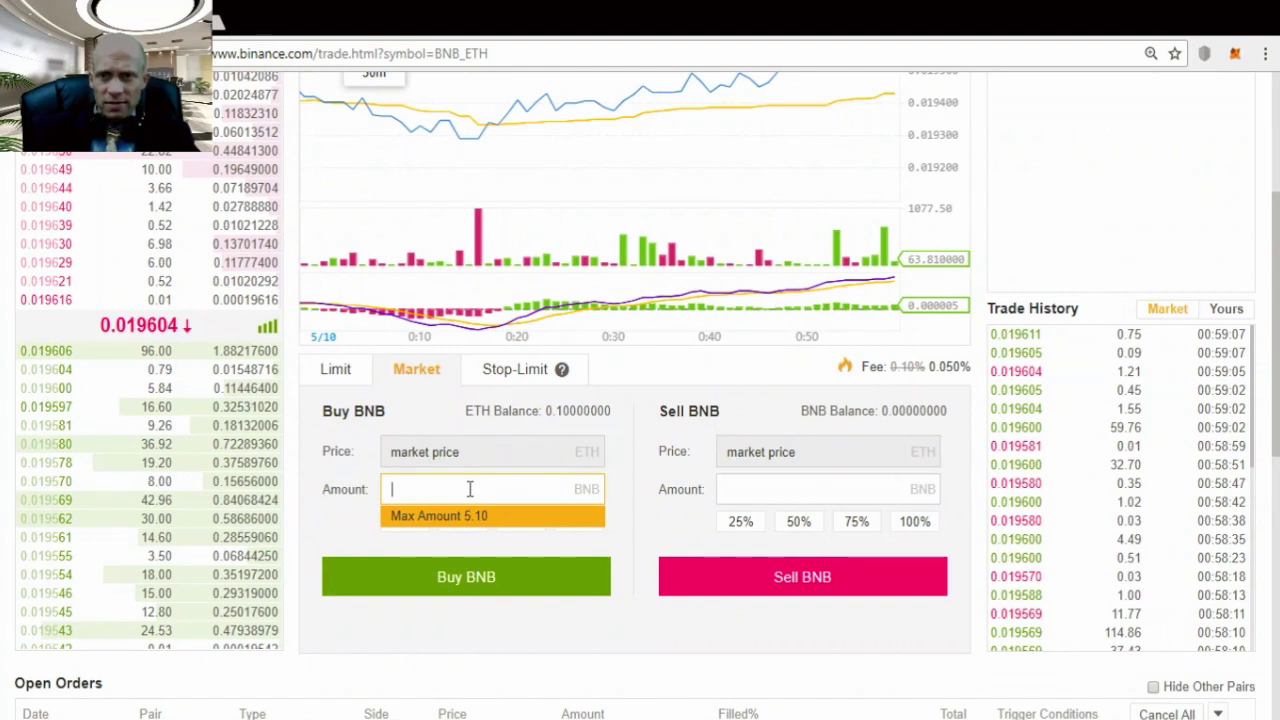
pyautogui.write('0.')
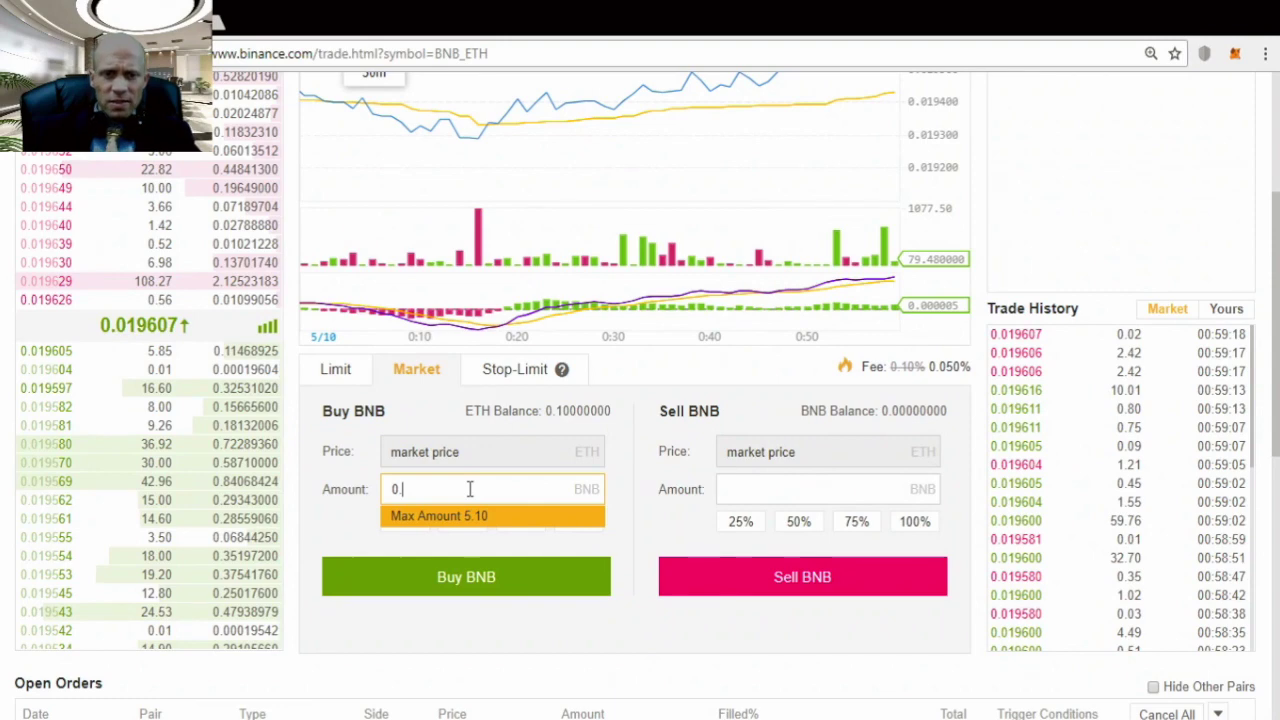
pyautogui.write('1')
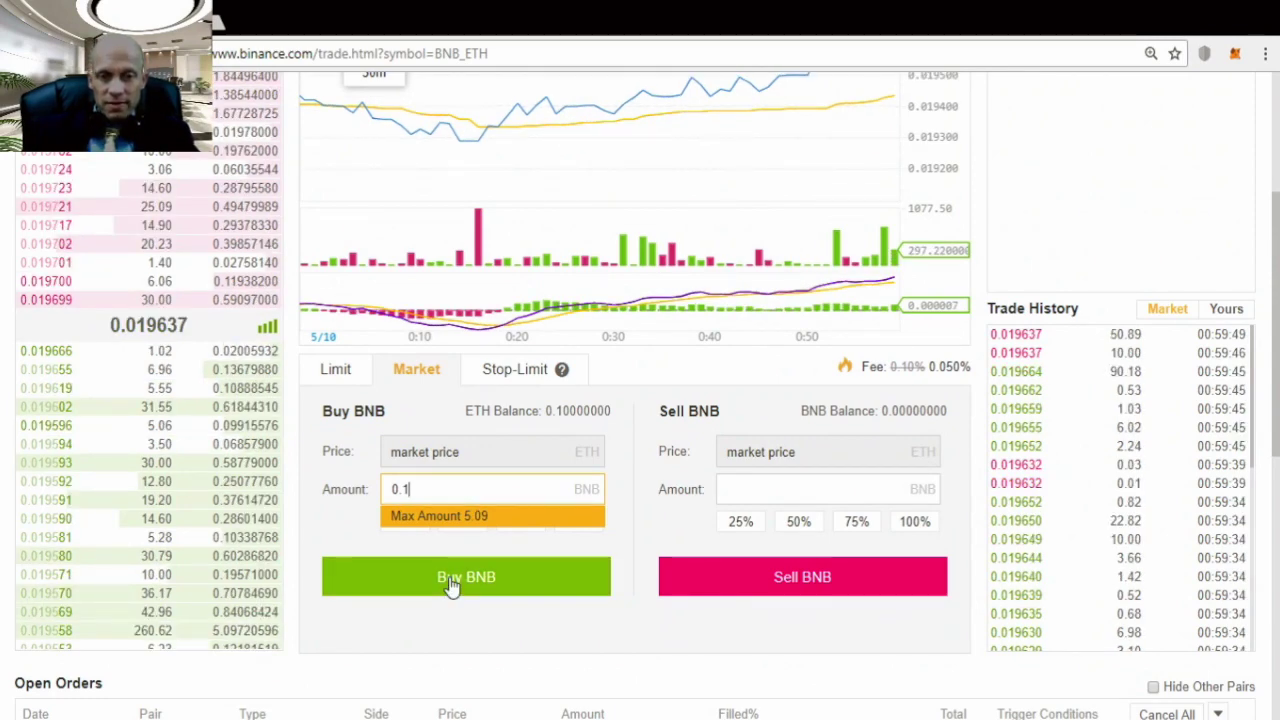
pyautogui.click(452, 586)
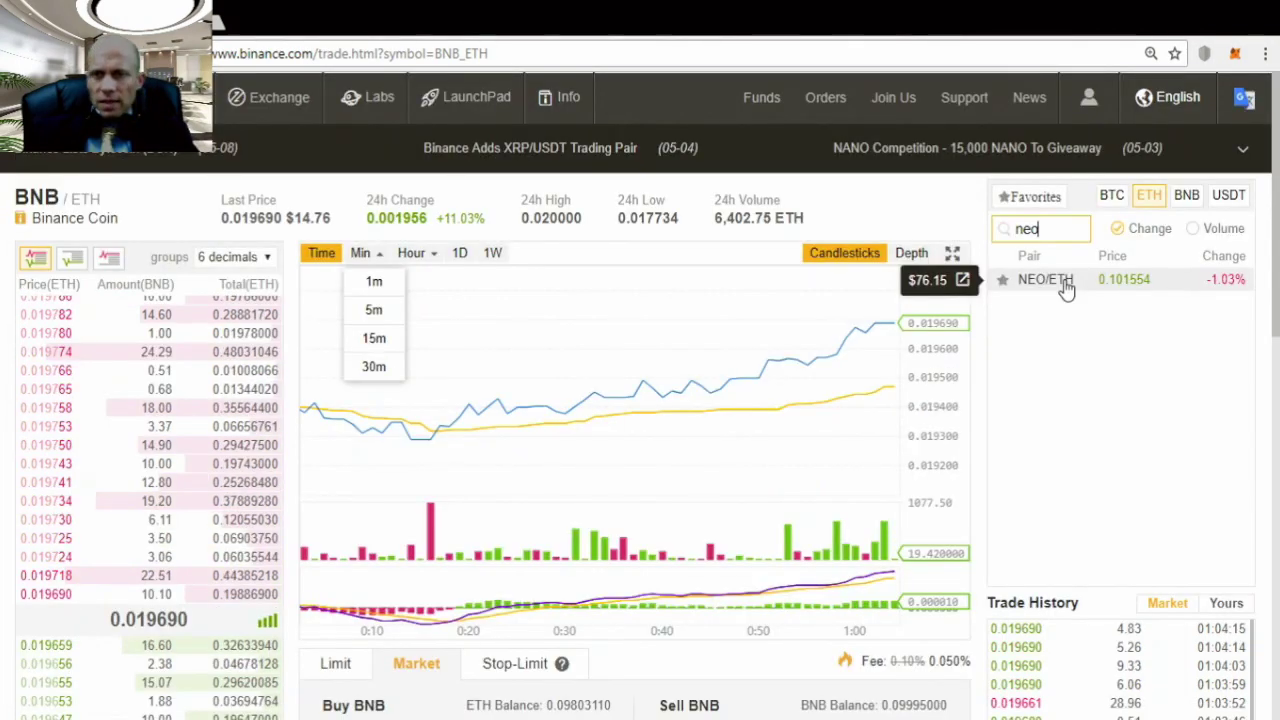
# Step: Open the NEO/ETH trading pair from the ETH market search results
pyautogui.click(1066, 288)
pyautogui.scroll(-2, 338, 478)
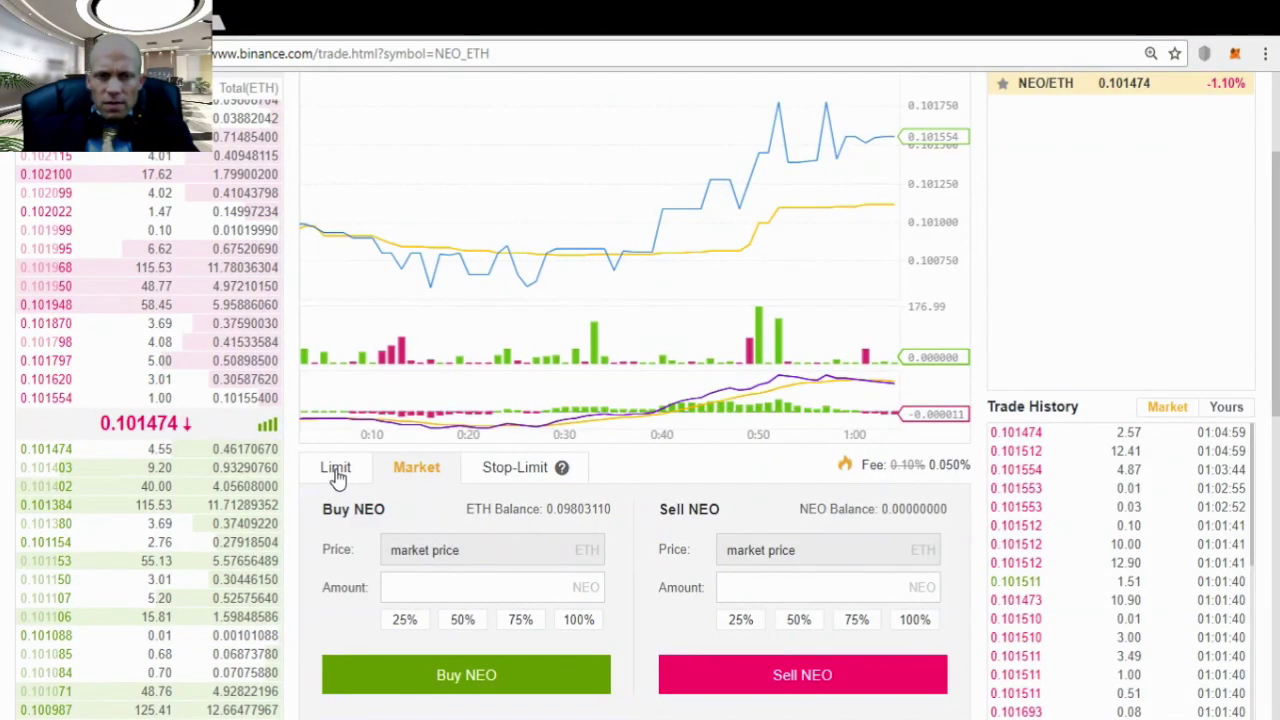
# Step: Place a limit order to buy 0.4 NEO at a price of 0.1014 ETH
pyautogui.click(336, 470)
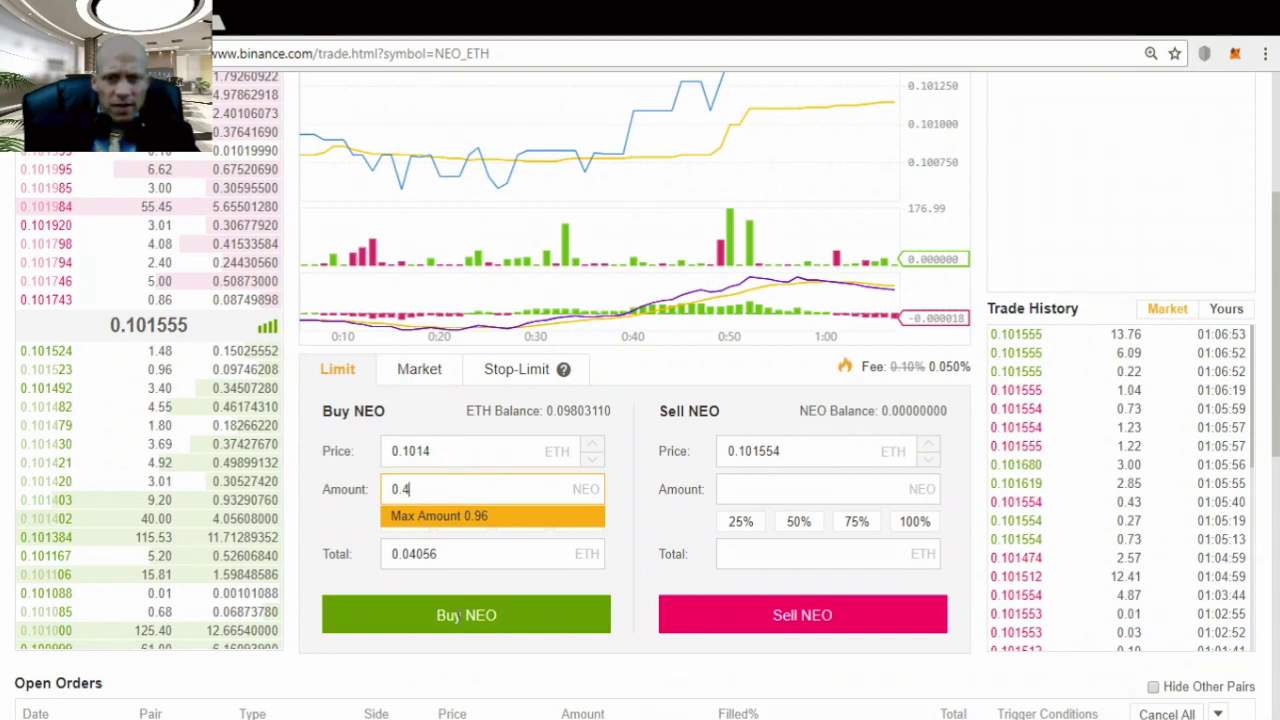
pyautogui.click(460, 622)
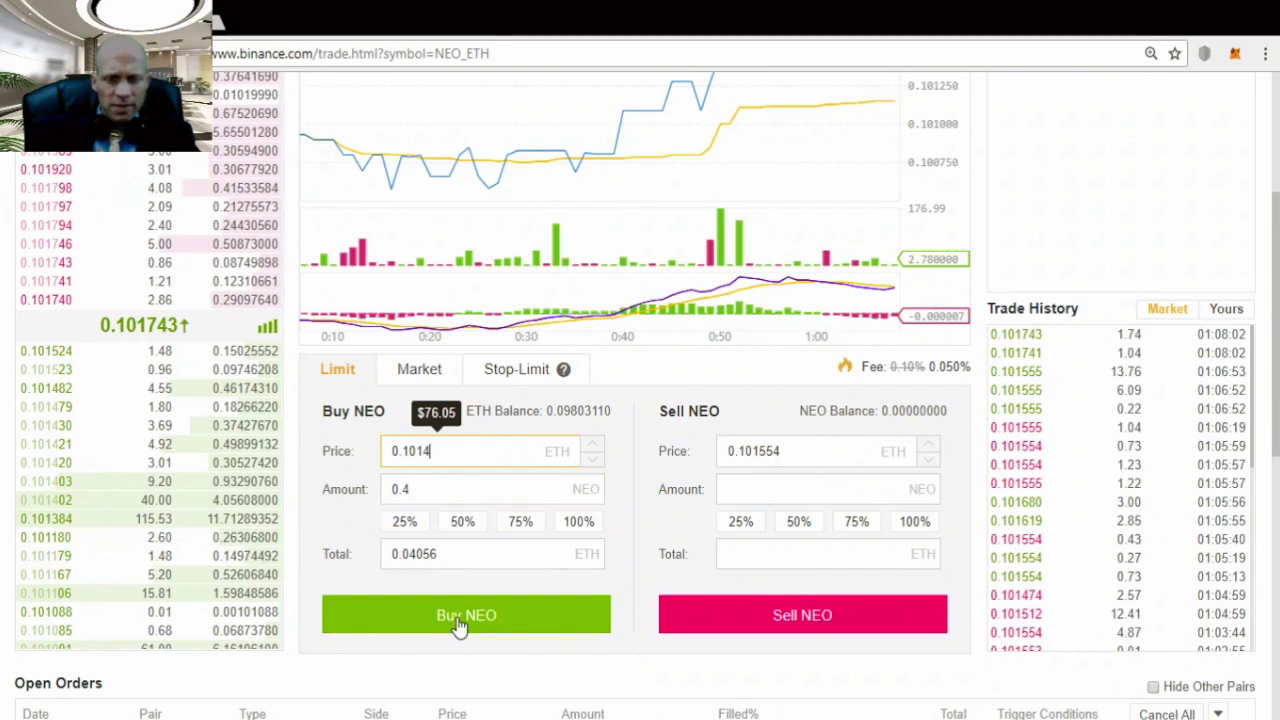
pyautogui.click(460, 622)
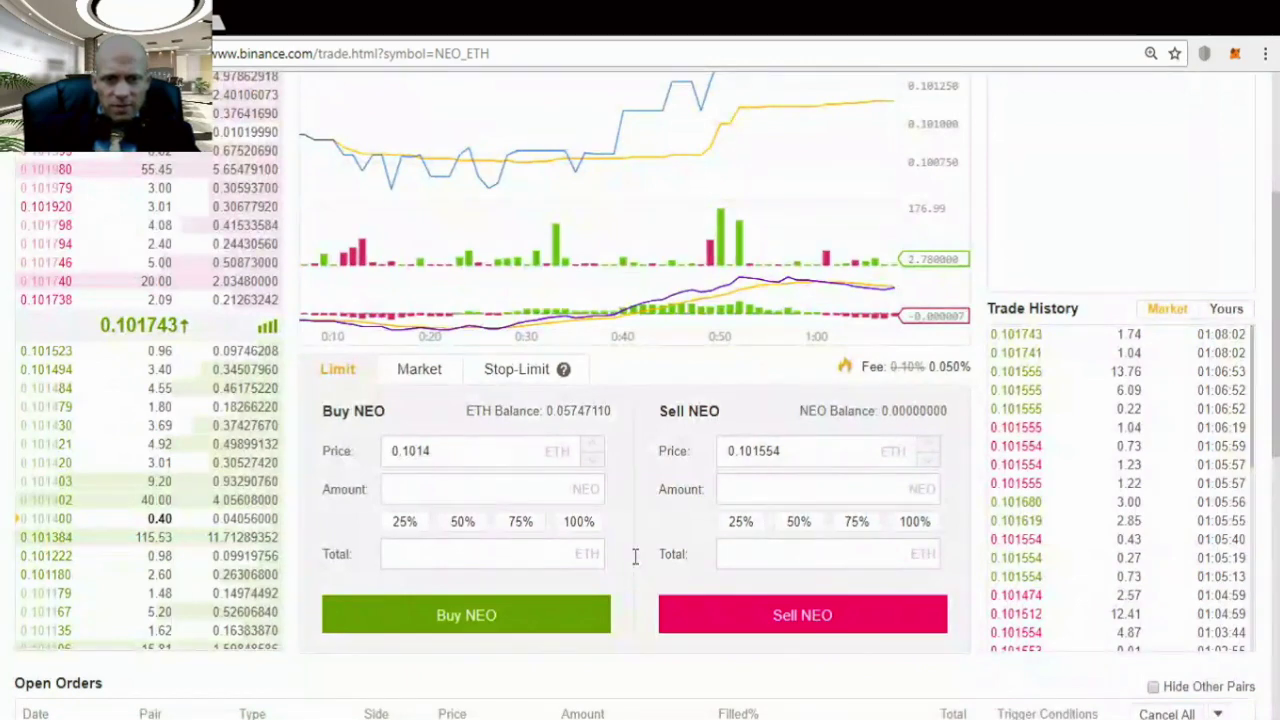
# Step: Check the open orders and cancel the NEO/ETH limit buy order
pyautogui.scroll(-5, 634, 557)
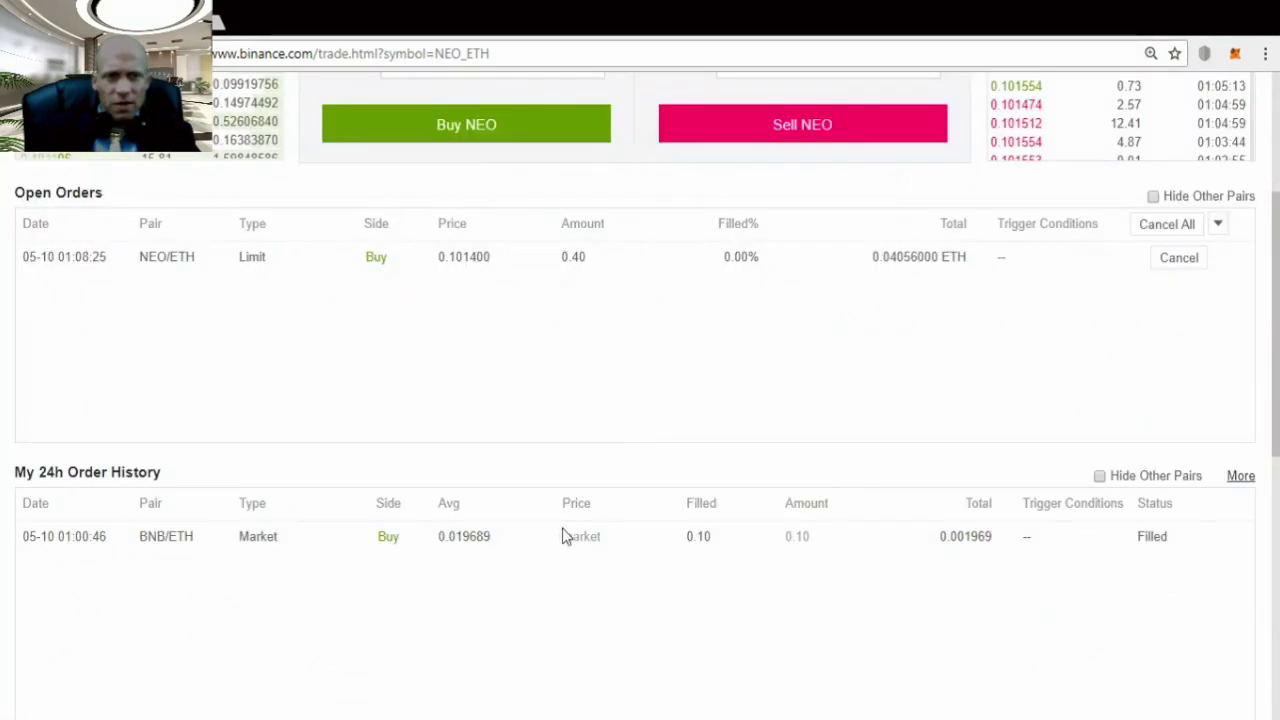
pyautogui.scroll(1, 294, 268)
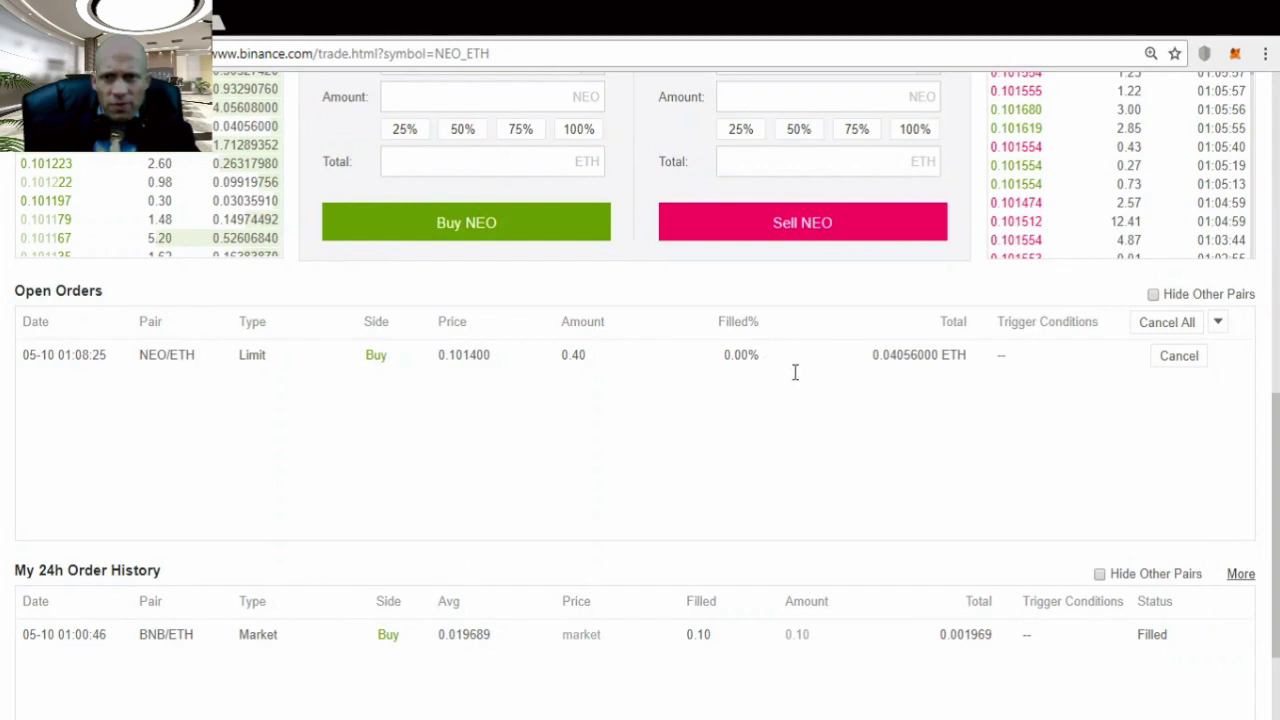
pyautogui.scroll(1, 794, 371)
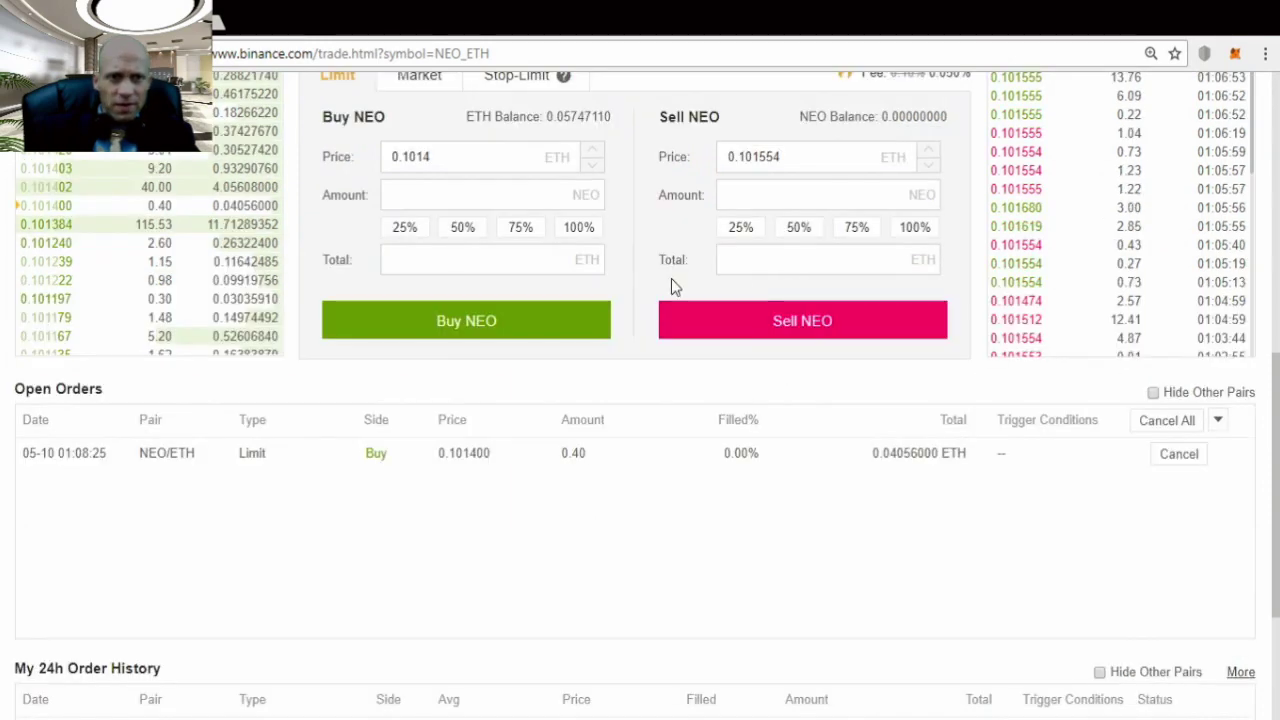
pyautogui.click(1178, 455)
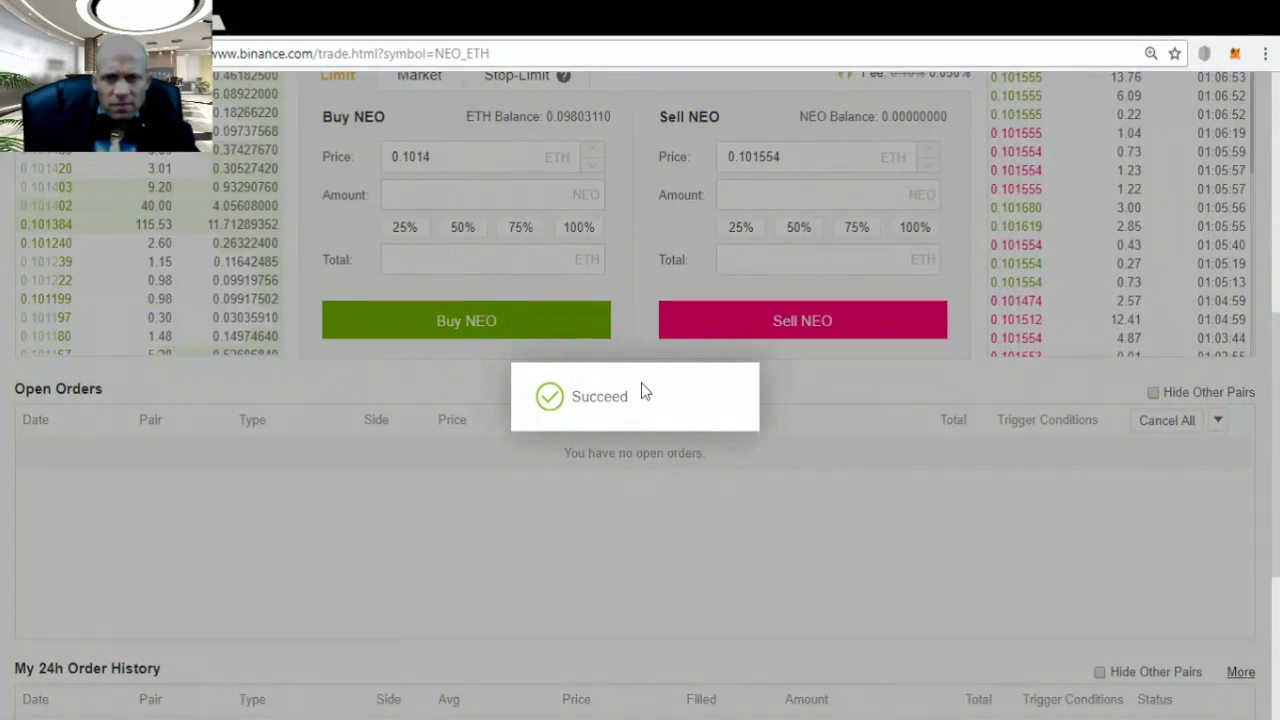
# Step: Place a limit order to buy 0.4 NEO at a price of 0.1018 ETH
pyautogui.scroll(1, 645, 392)
pyautogui.click(479, 292)
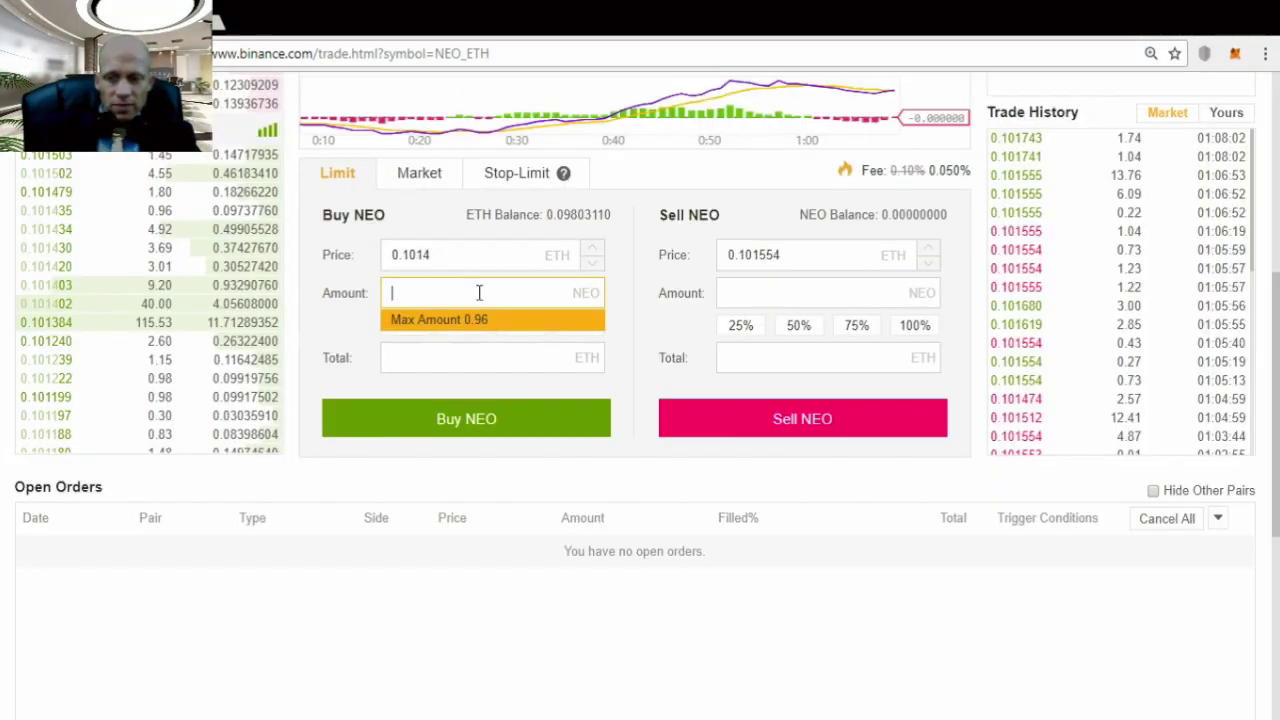
pyautogui.write('0.4')
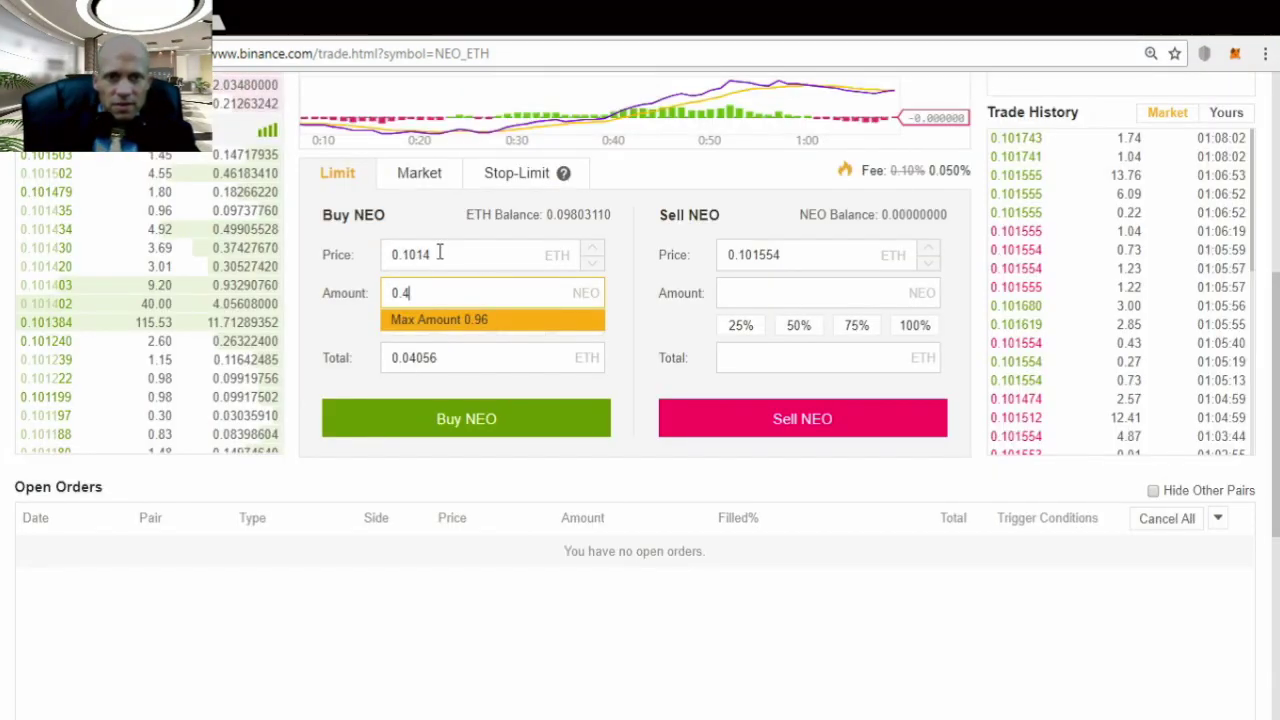
pyautogui.click(439, 254)
pyautogui.press('BackSpace')
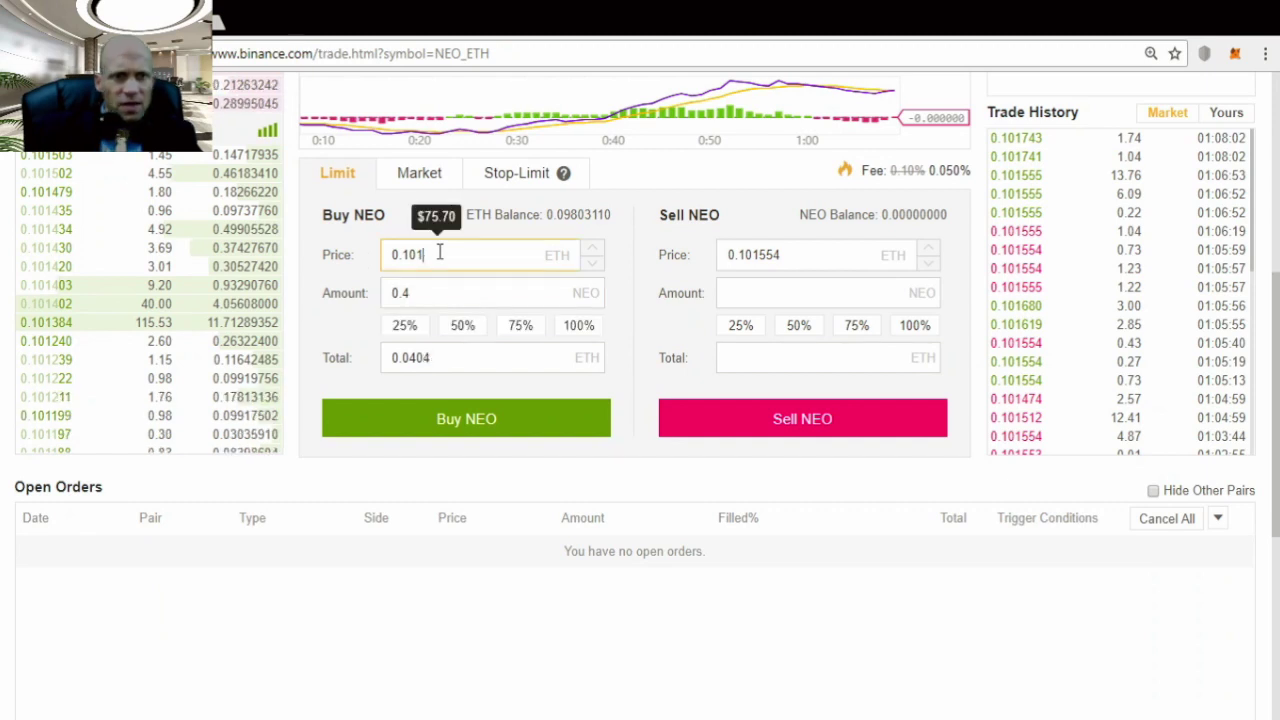
pyautogui.write('8')
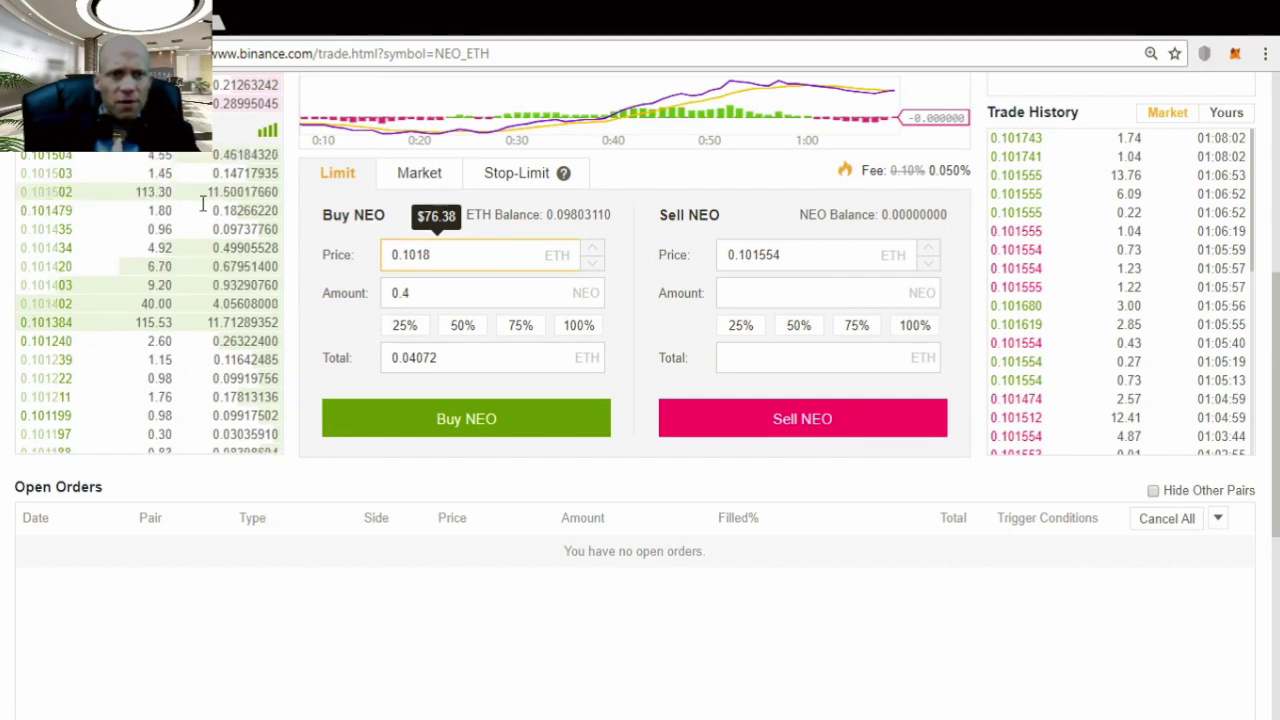
pyautogui.scroll(1, 201, 205)
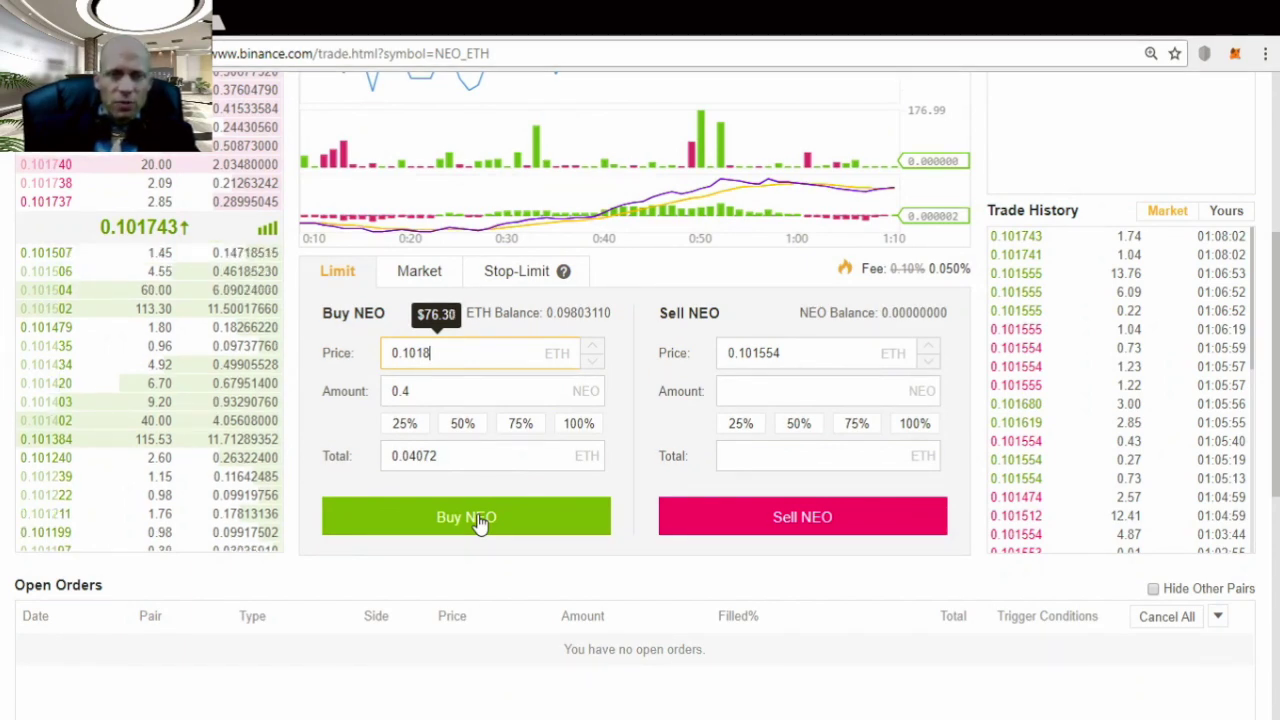
pyautogui.click(480, 521)
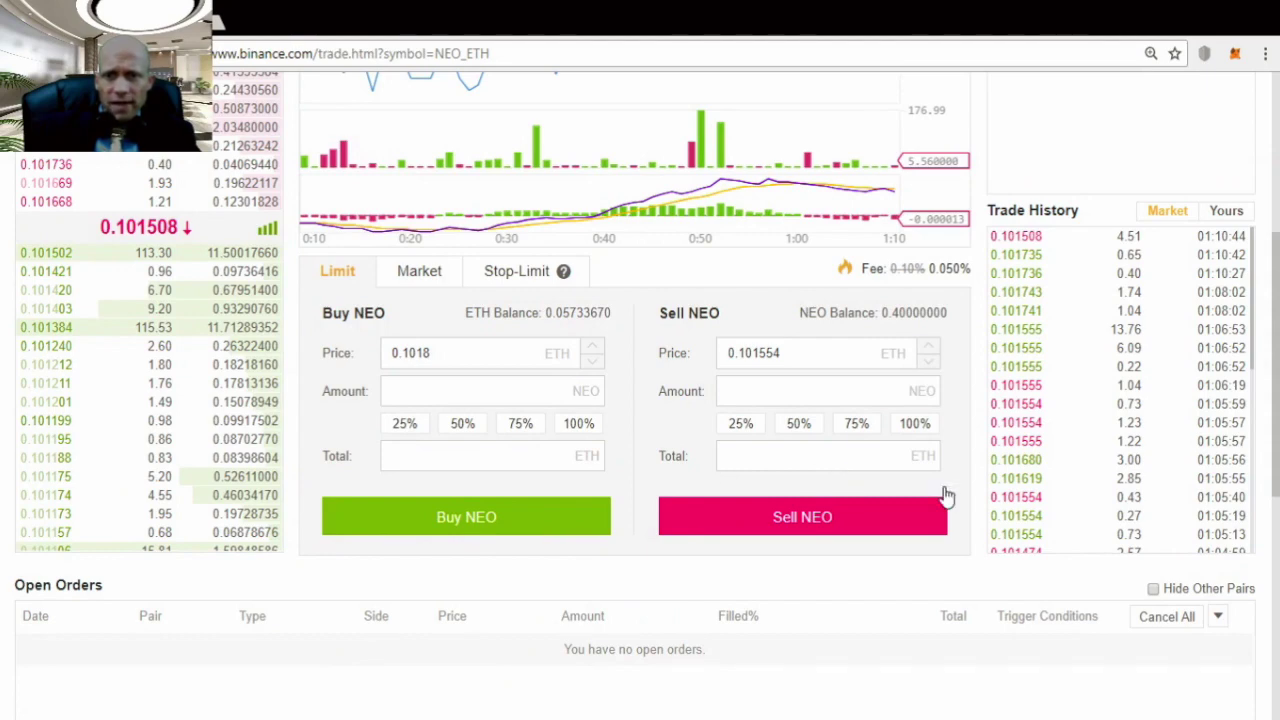
pyautogui.scroll(-3, 945, 495)
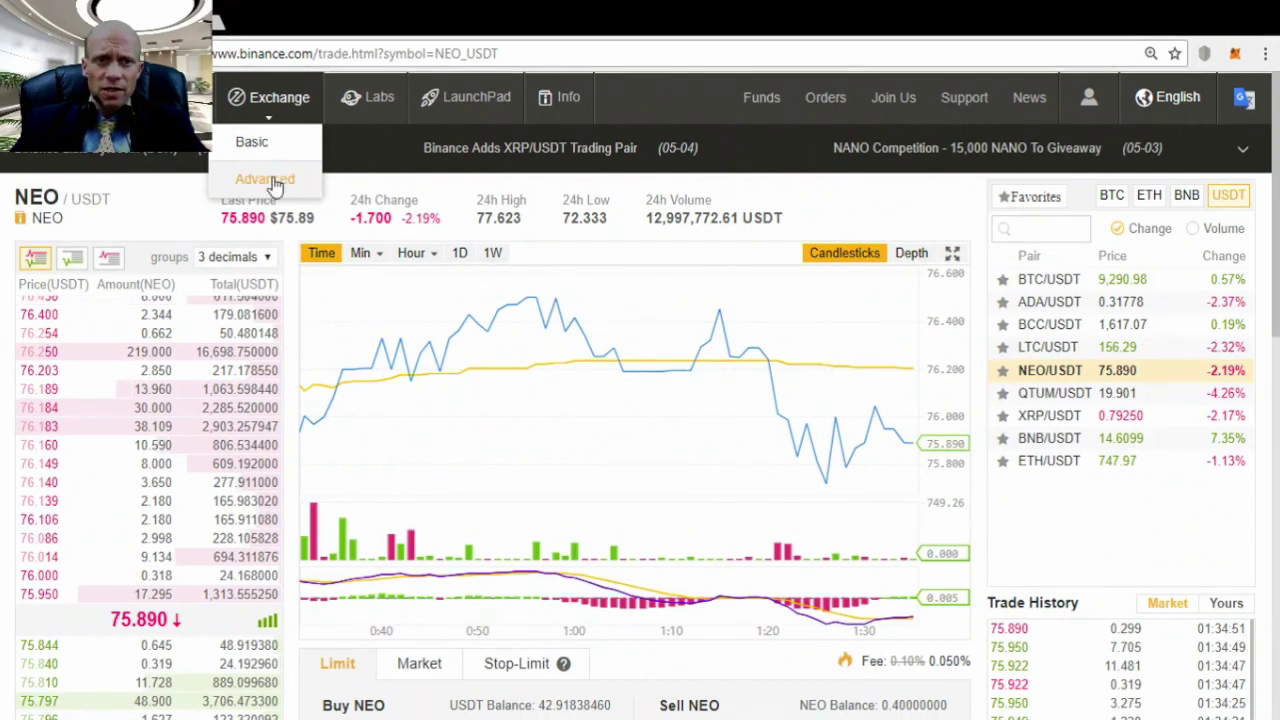
# Step: Switch to the Advanced exchange view for the NEO/USDT pair
pyautogui.click(266, 180)
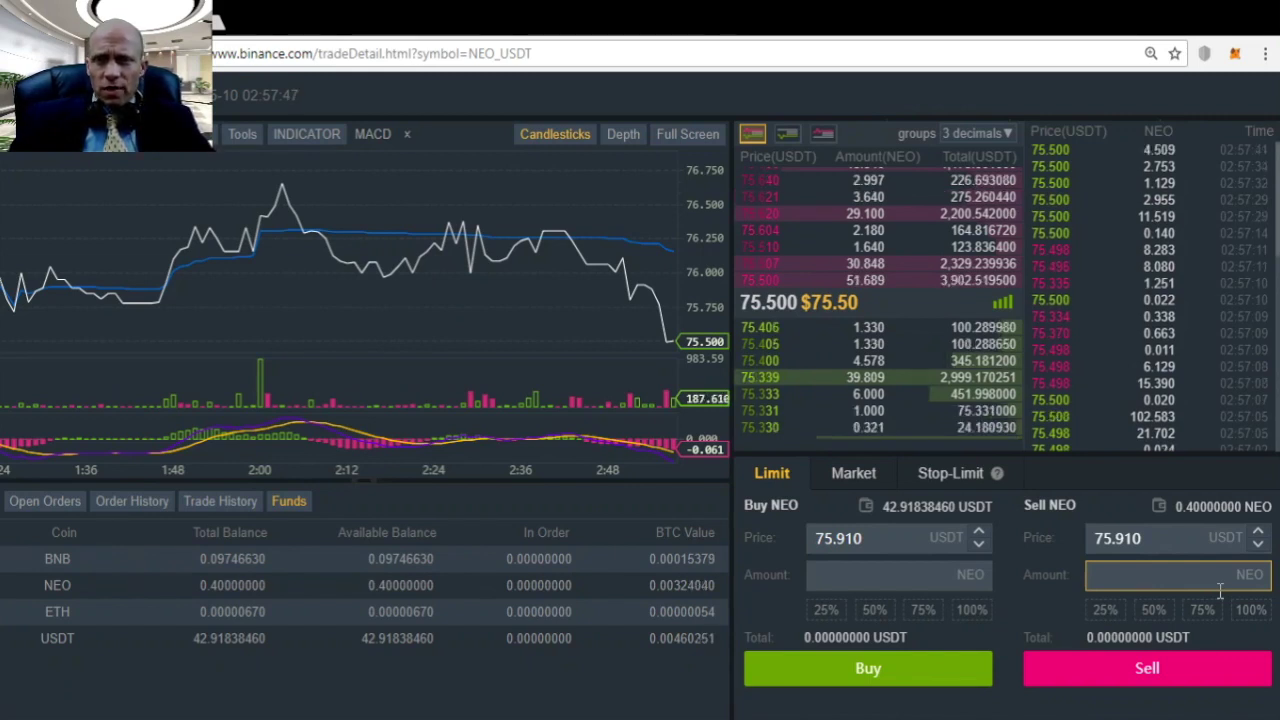
pyautogui.click(394, 497)
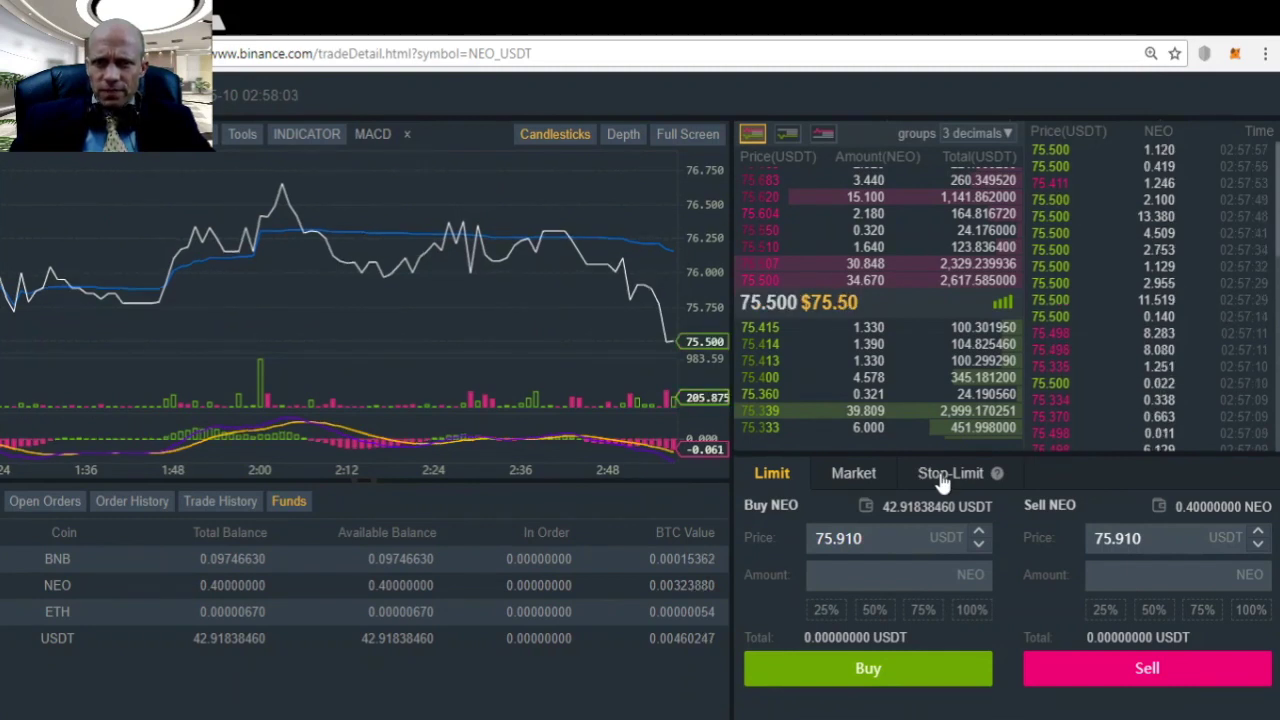
# Step: Place a stop-limit order to sell 0.4 NEO with stop 75 and limit 74 USDT, and show the open orders
pyautogui.click(942, 480)
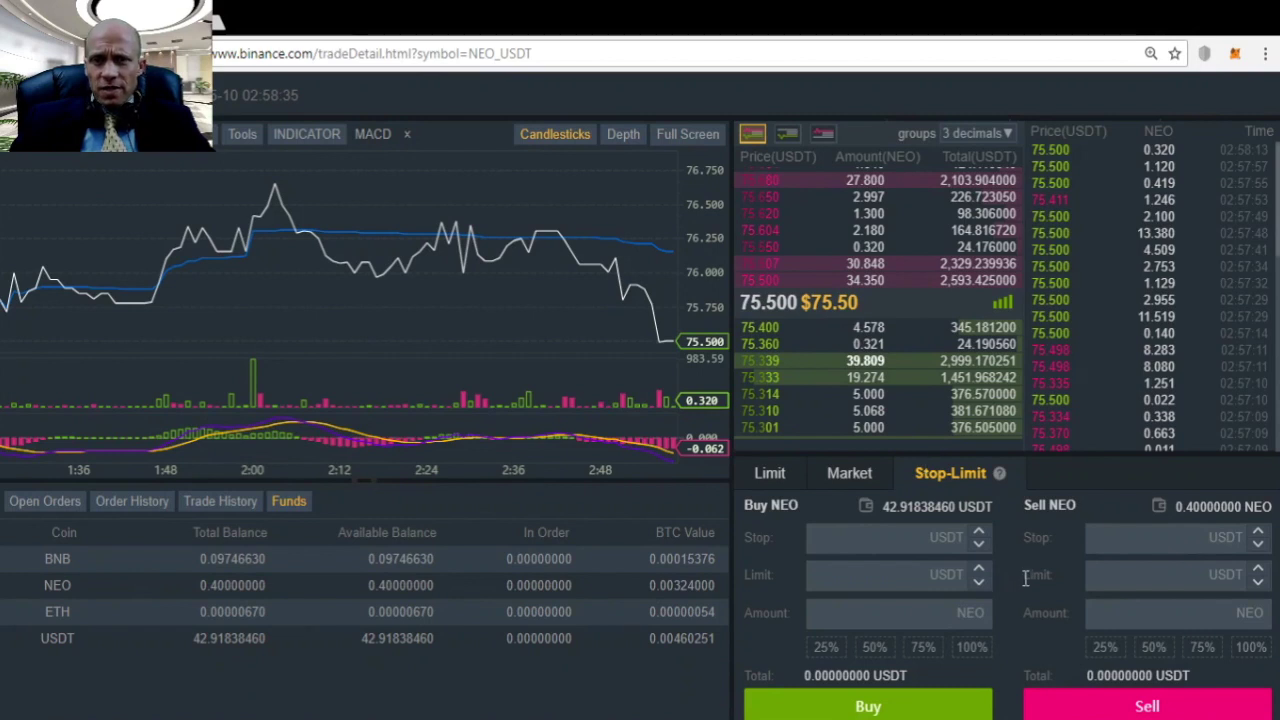
pyautogui.click(1162, 538)
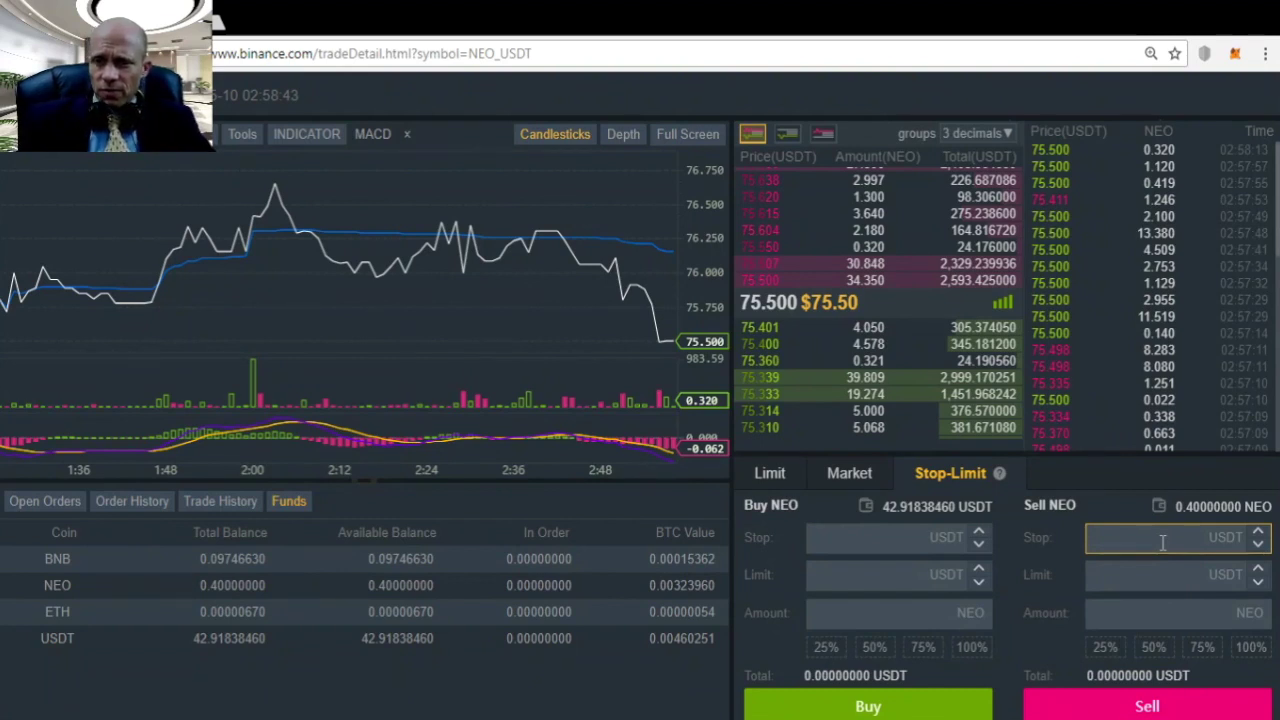
pyautogui.write('7')
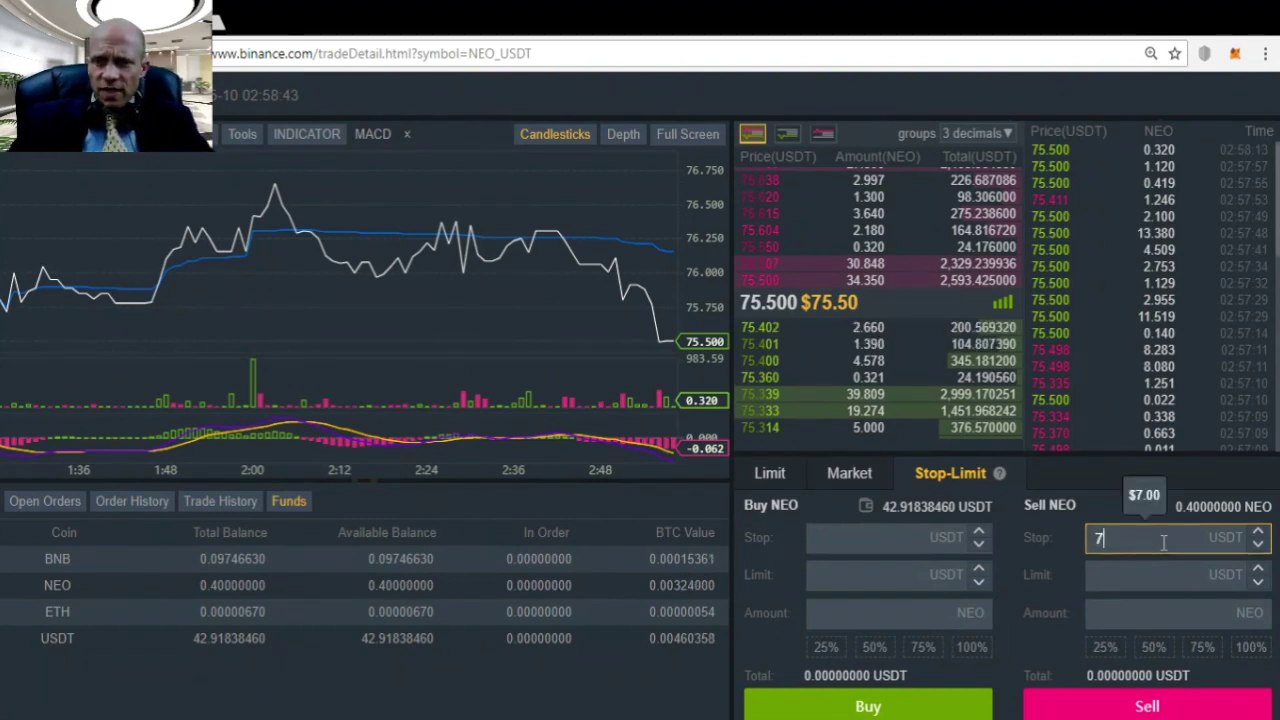
pyautogui.write('5')
pyautogui.click(1143, 580)
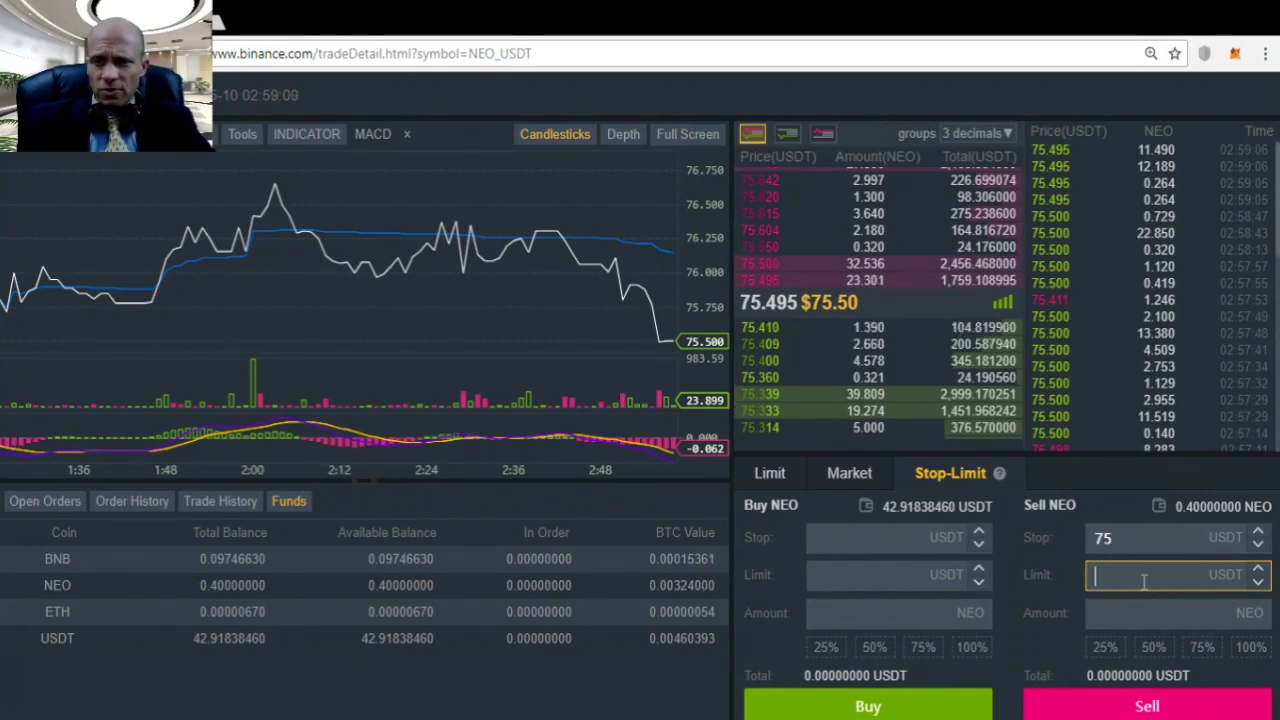
pyautogui.write('74')
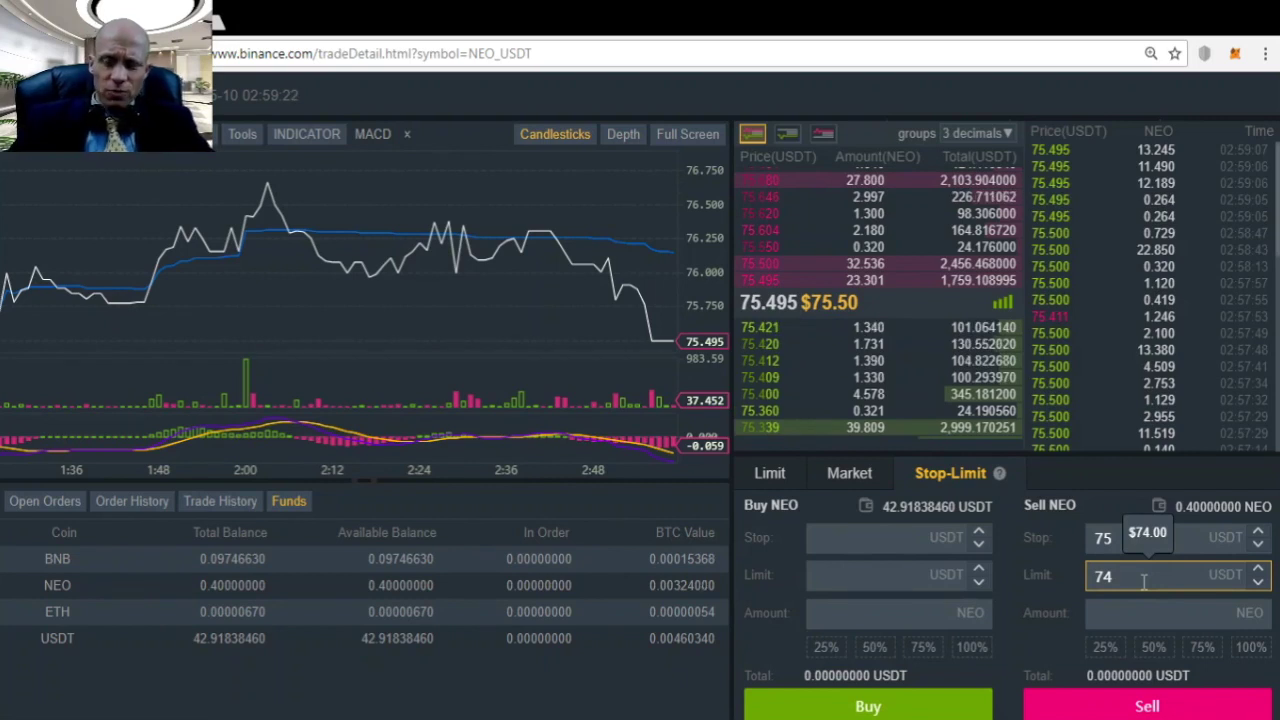
pyautogui.click(1143, 606)
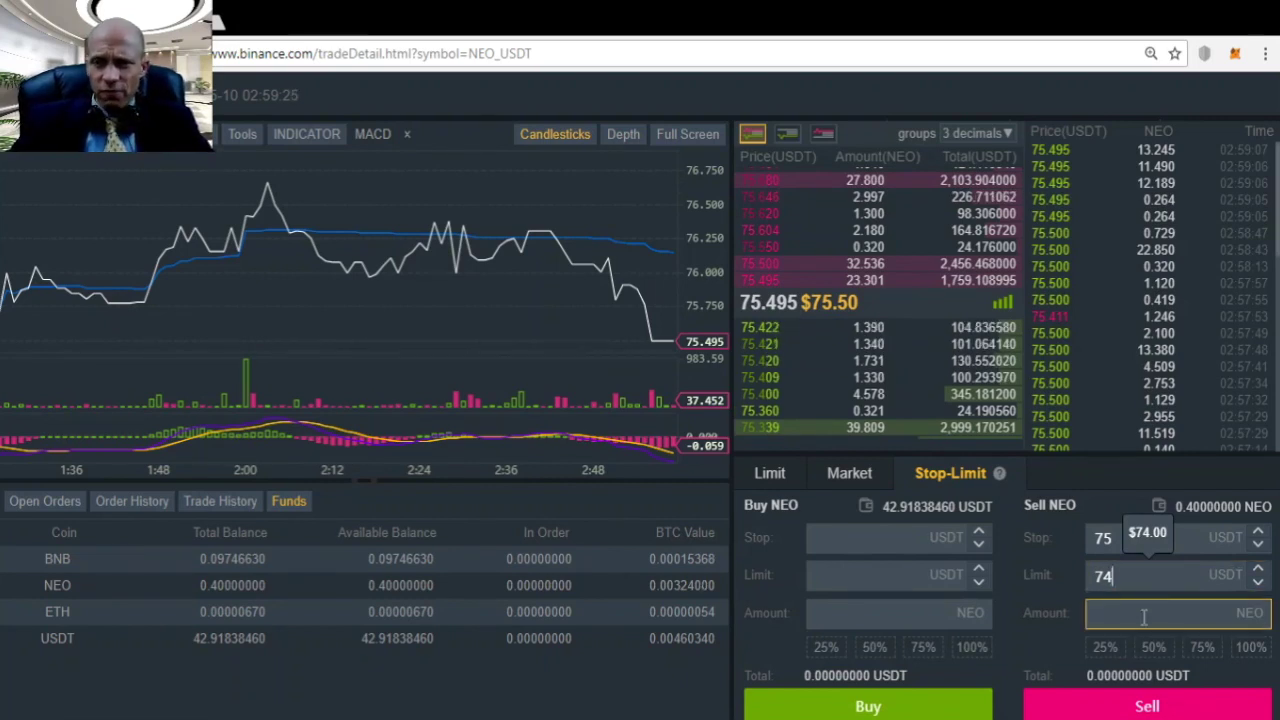
pyautogui.click(1143, 617)
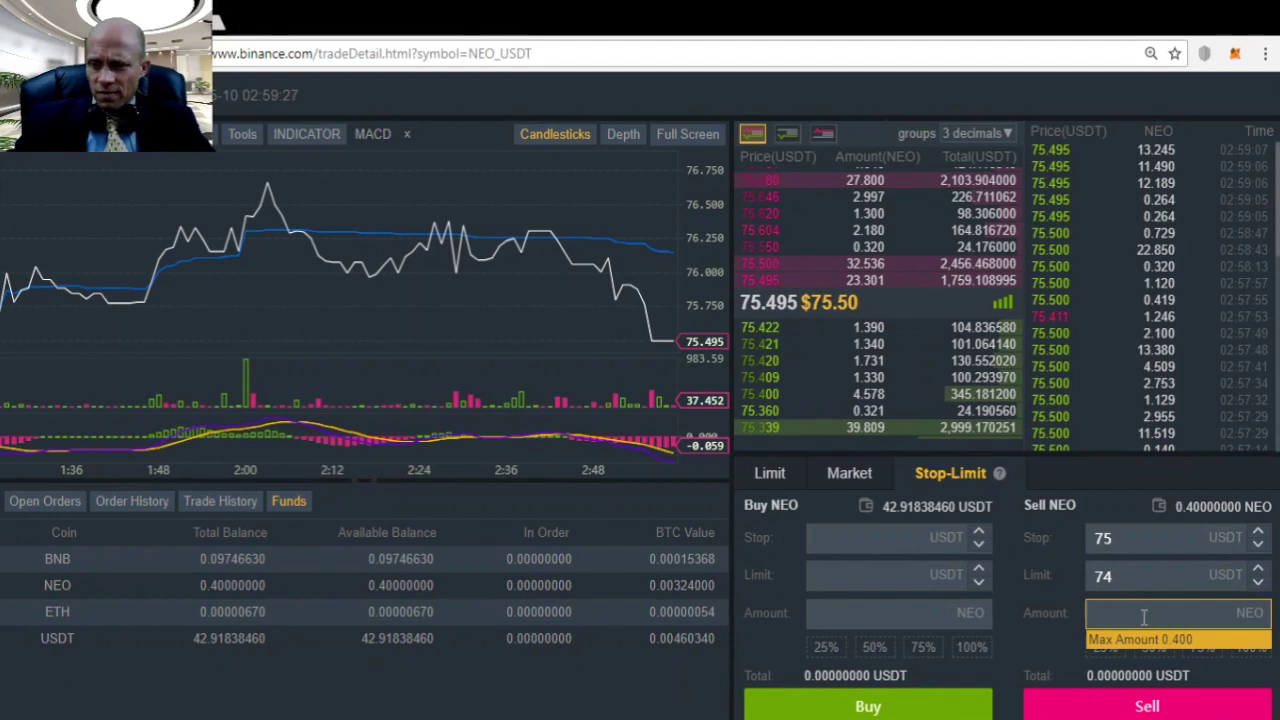
pyautogui.write('0.')
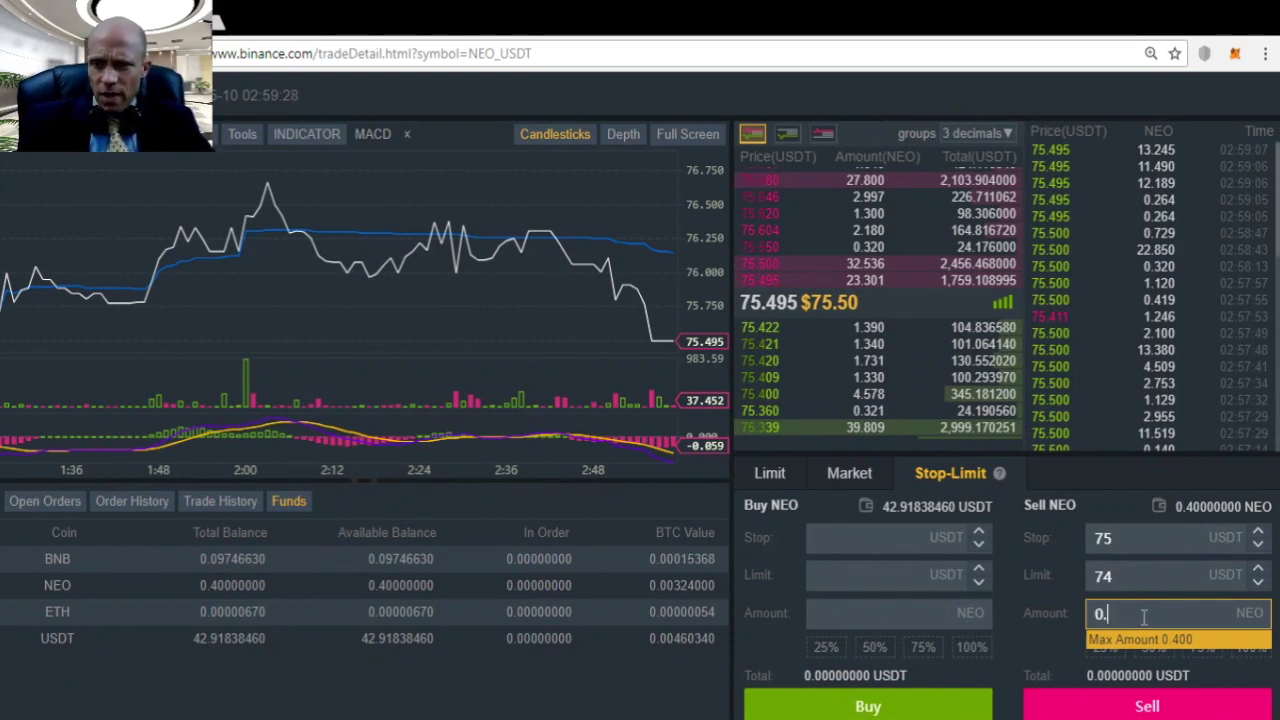
pyautogui.write('4')
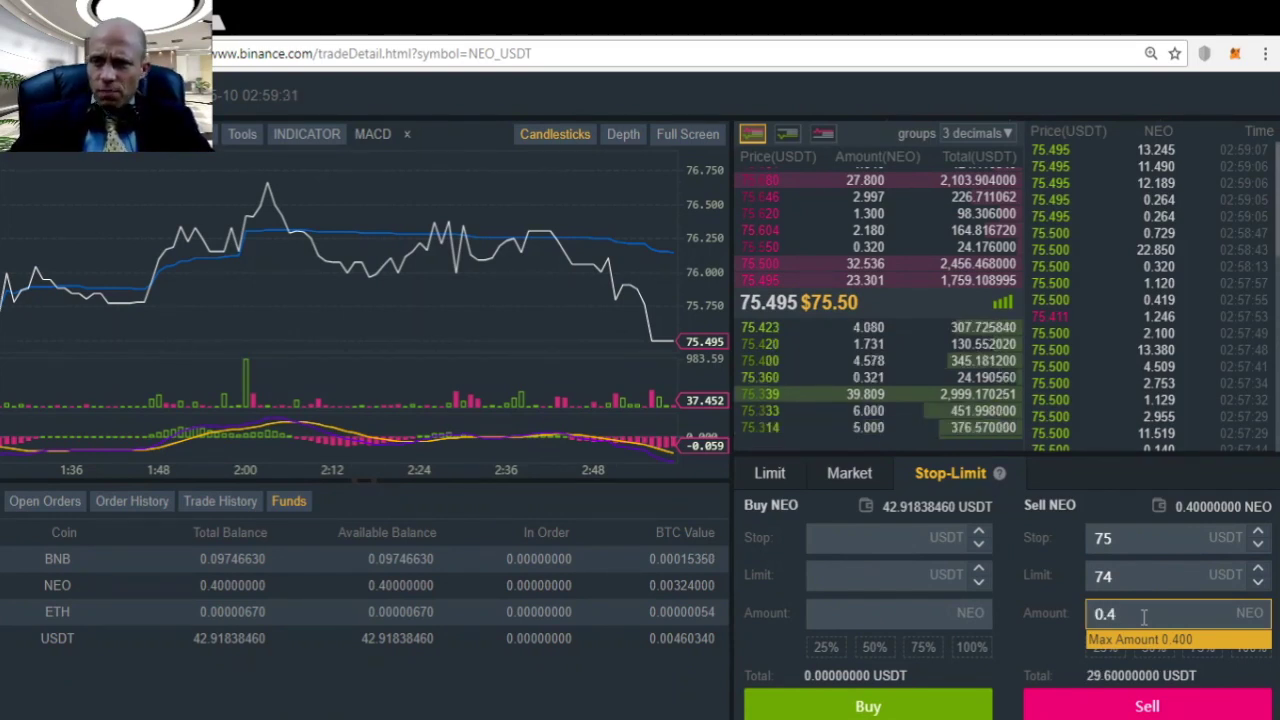
pyautogui.click(1120, 707)
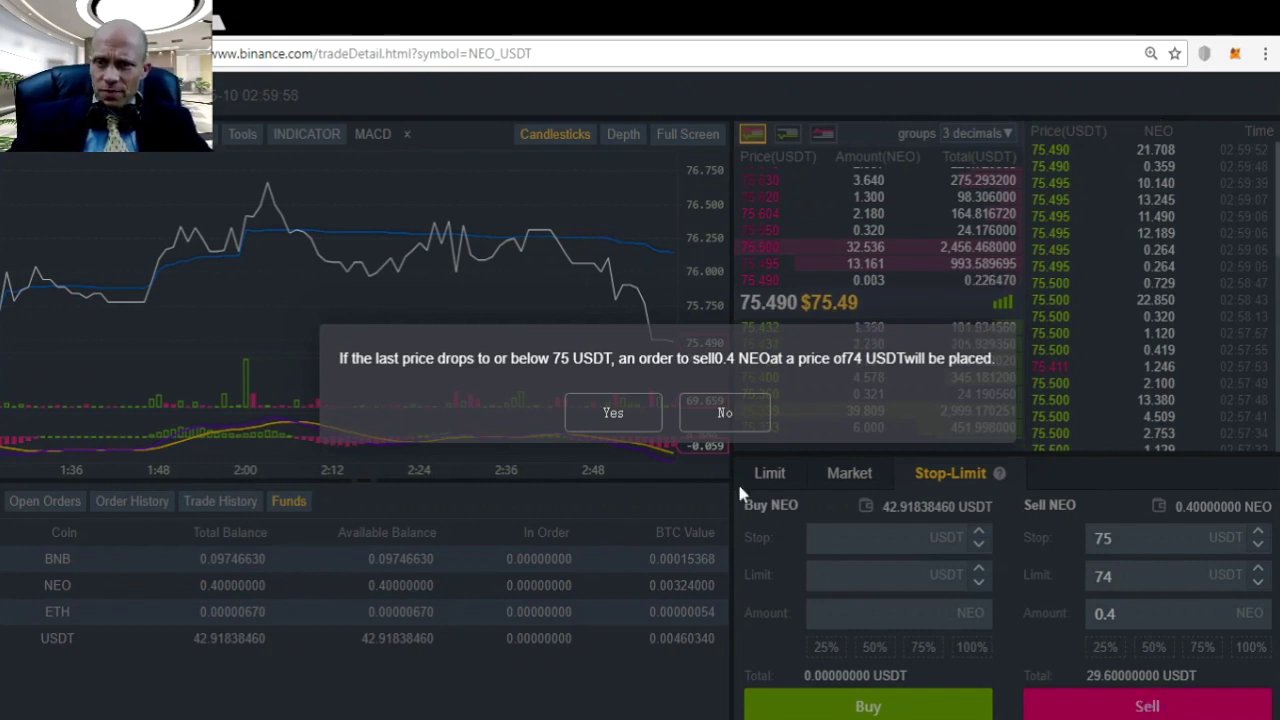
pyautogui.click(610, 416)
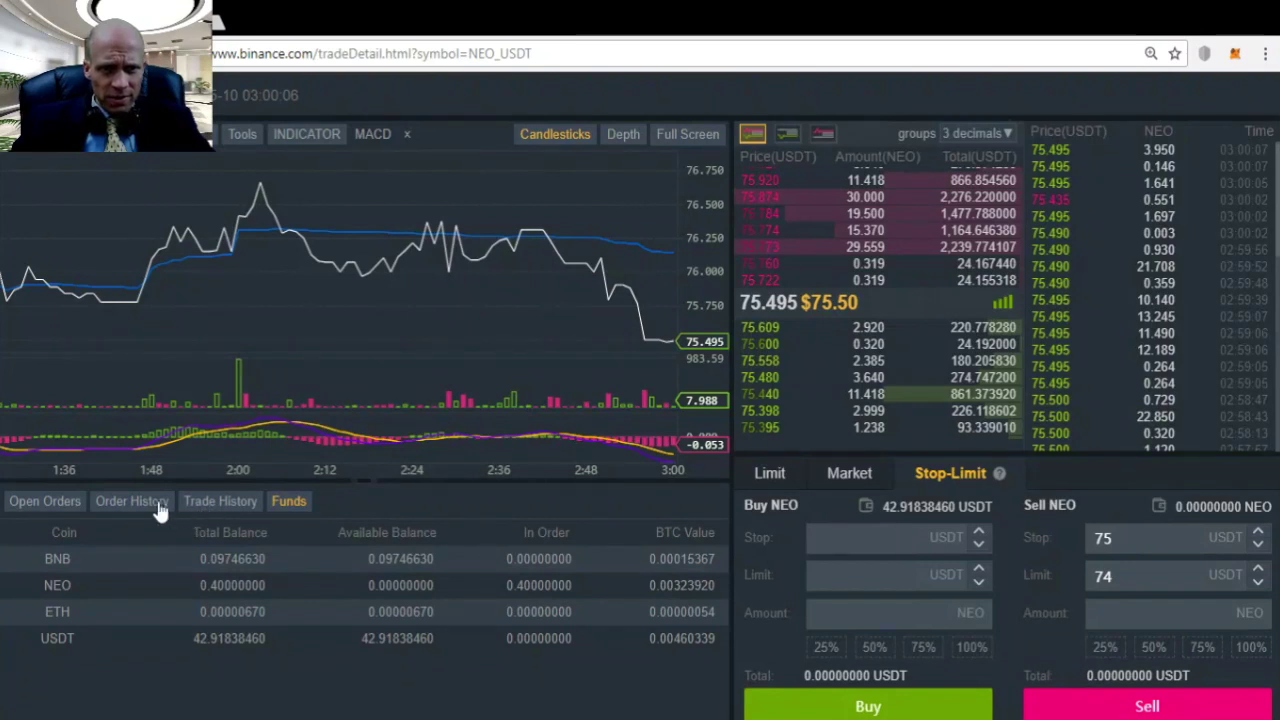
pyautogui.click(44, 510)
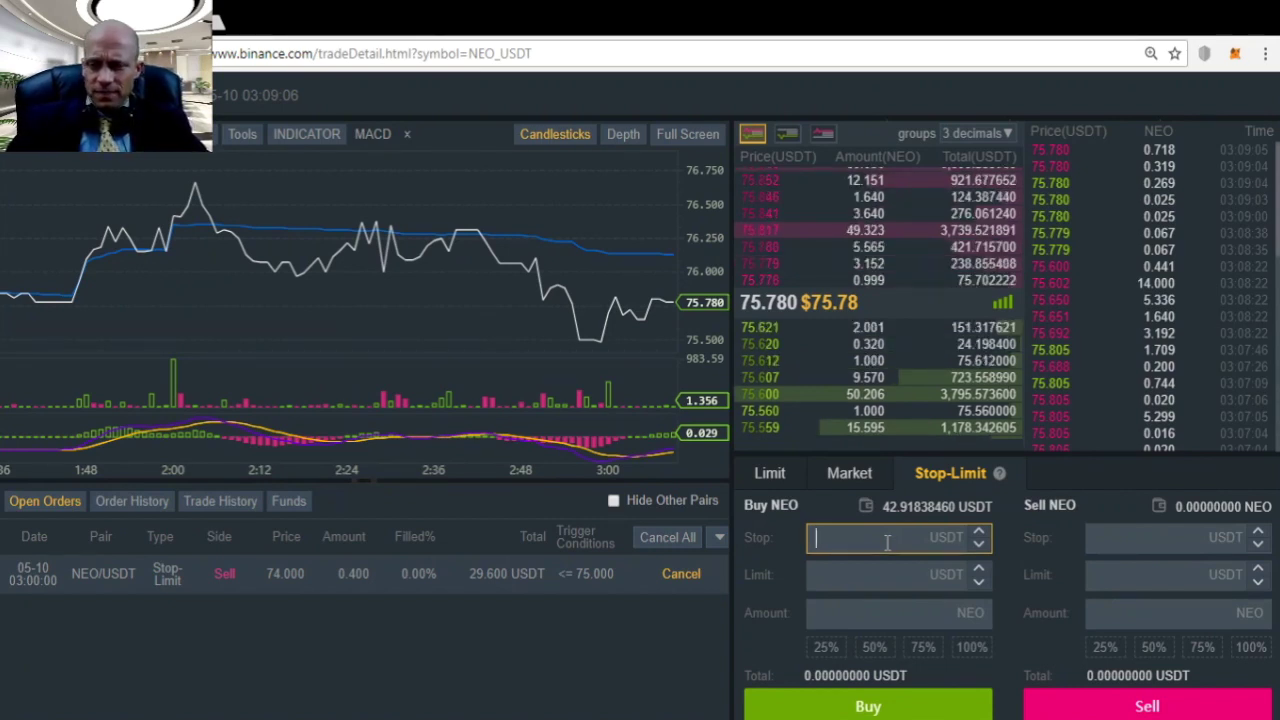
# Step: Place a stop-limit order to buy 0.5 NEO with stop 76 and limit 77 USDT, and show the order history
pyautogui.write('76')
pyautogui.click(865, 575)
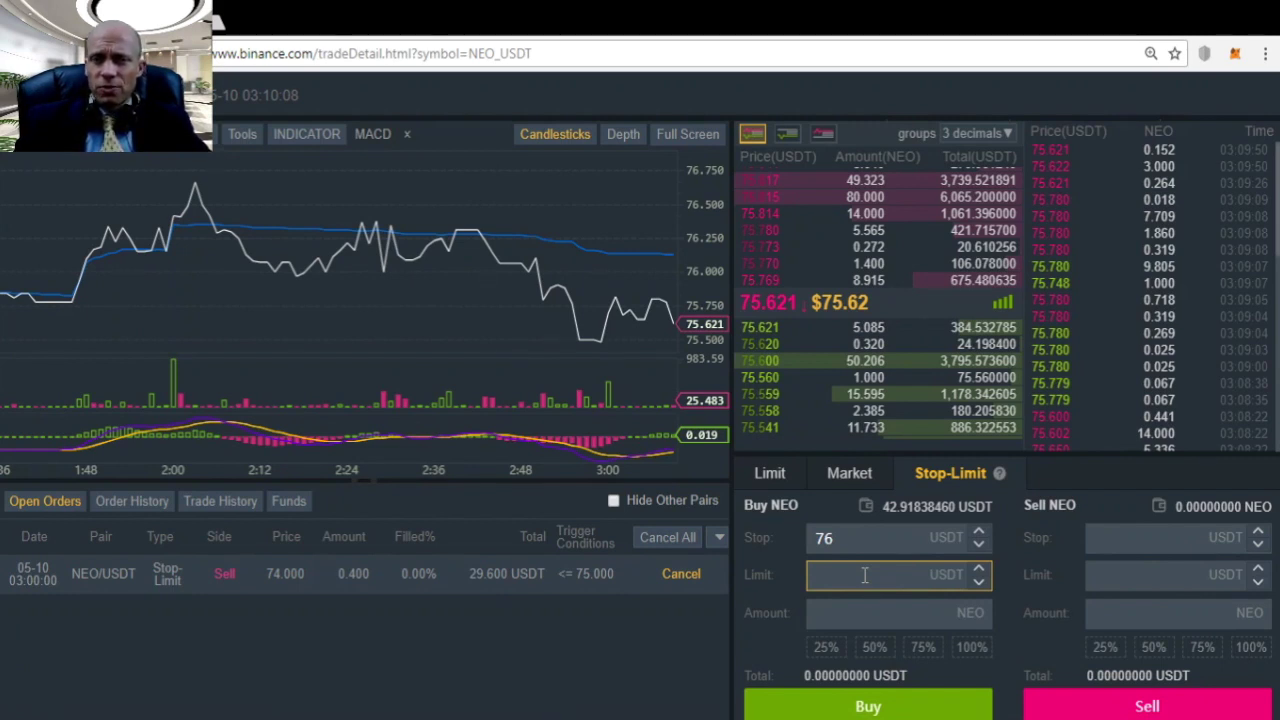
pyautogui.write('77')
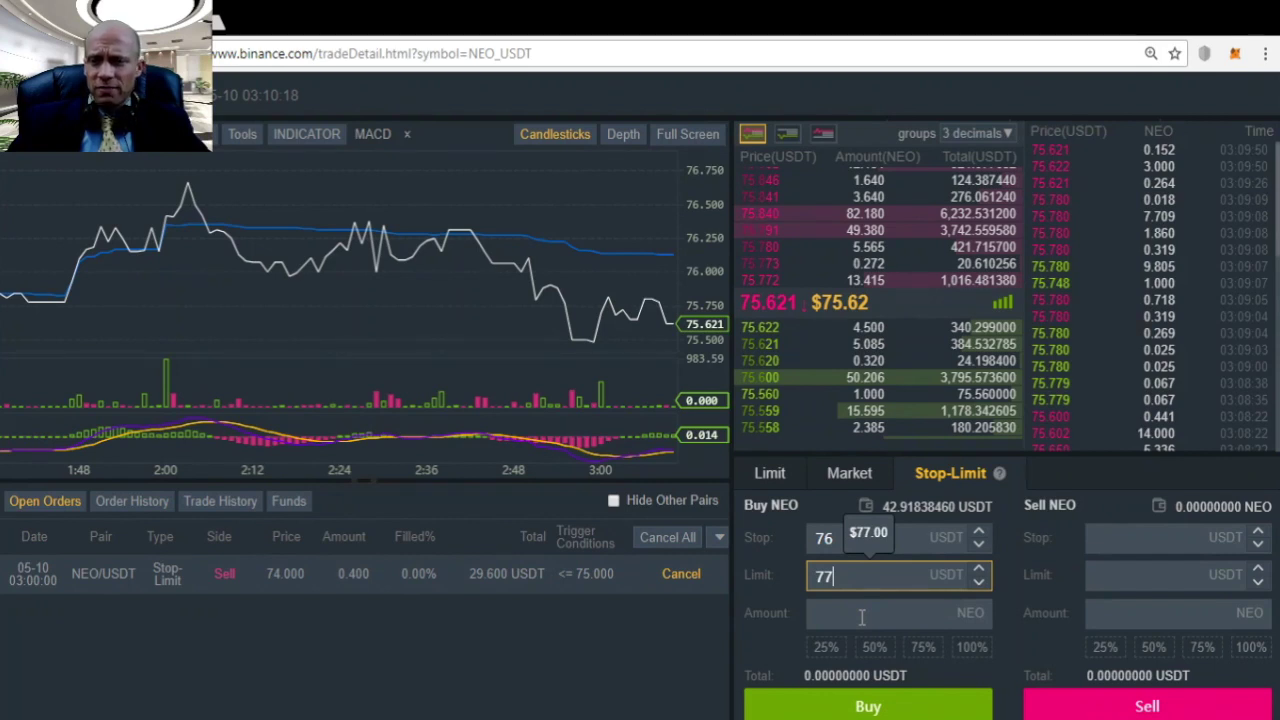
pyautogui.click(861, 617)
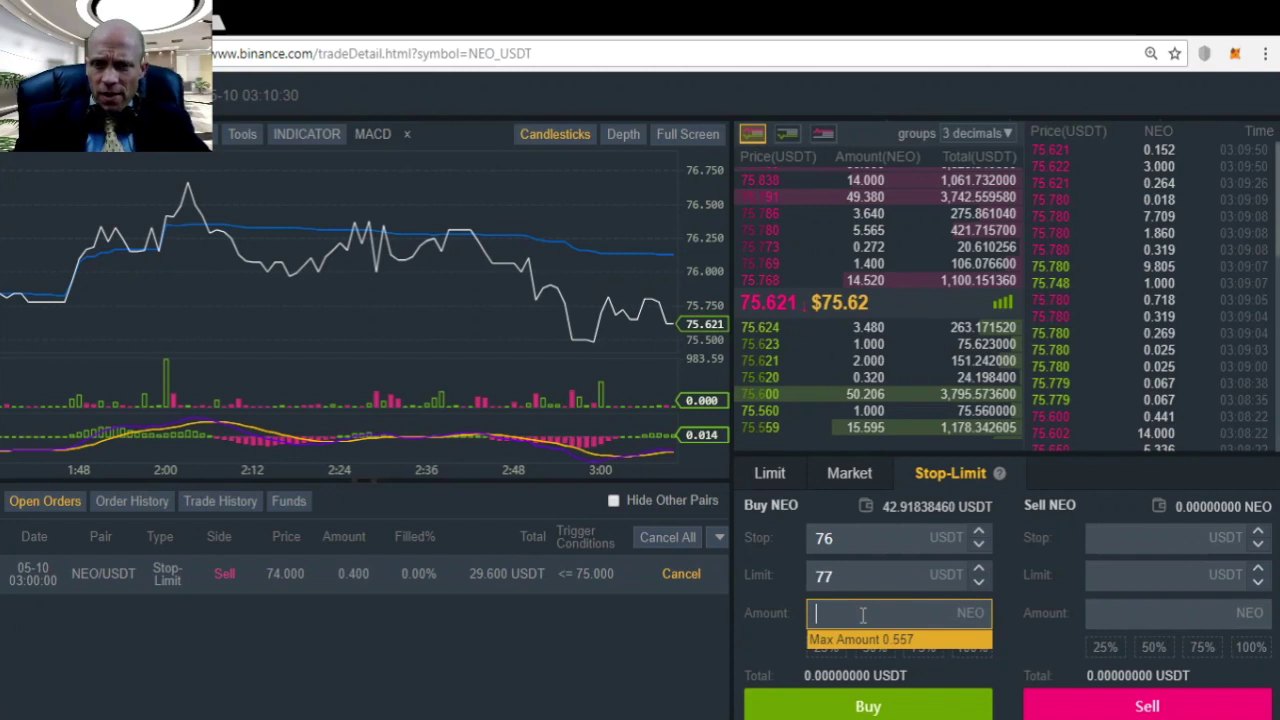
pyautogui.write('0.5')
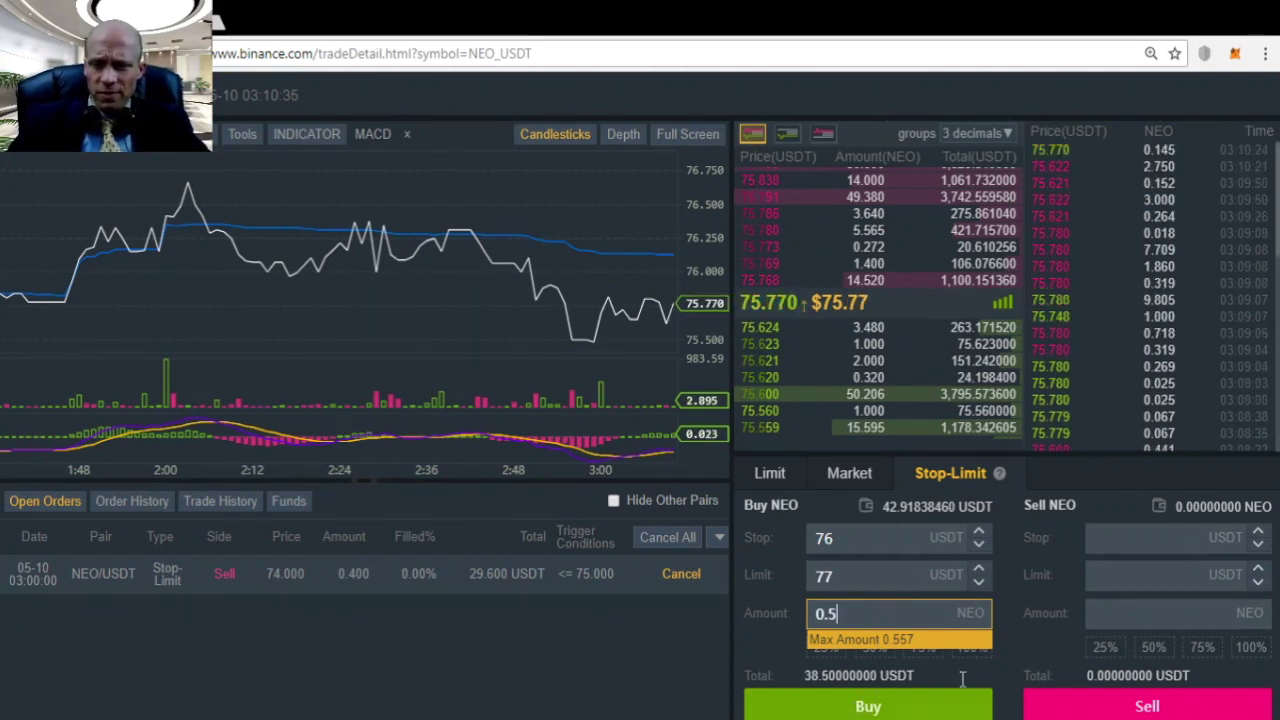
pyautogui.click(866, 708)
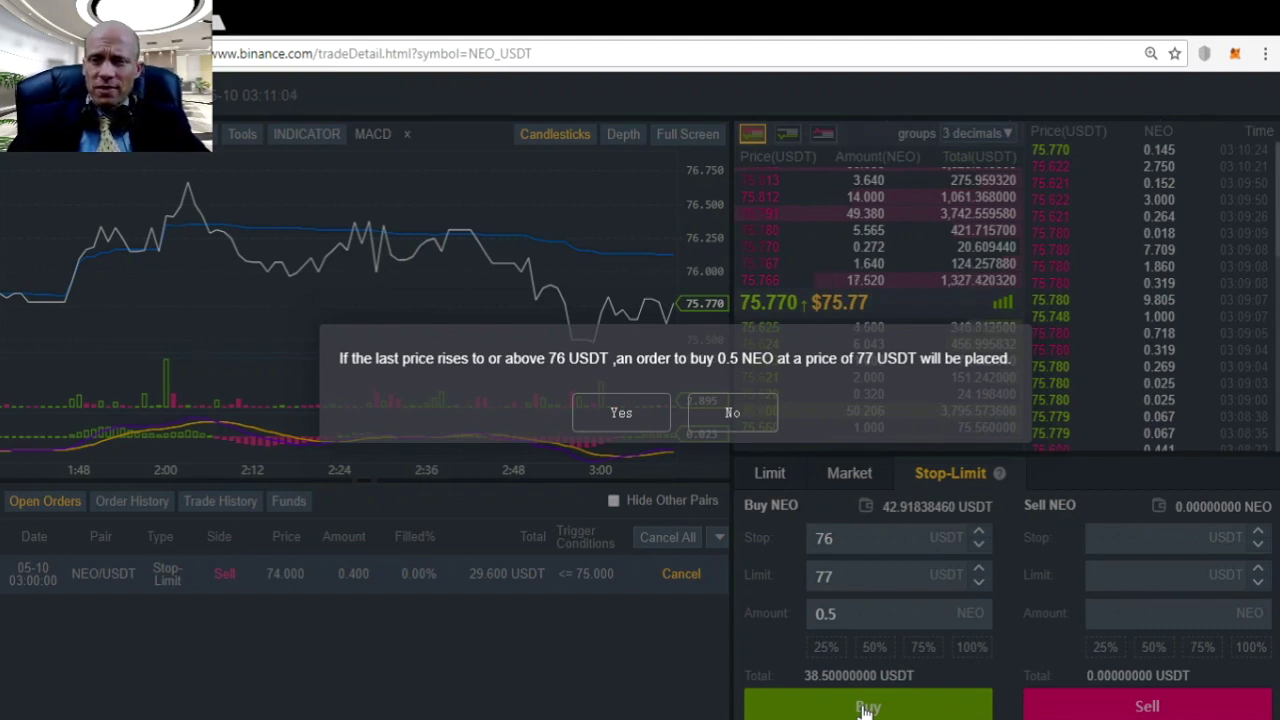
pyautogui.click(621, 414)
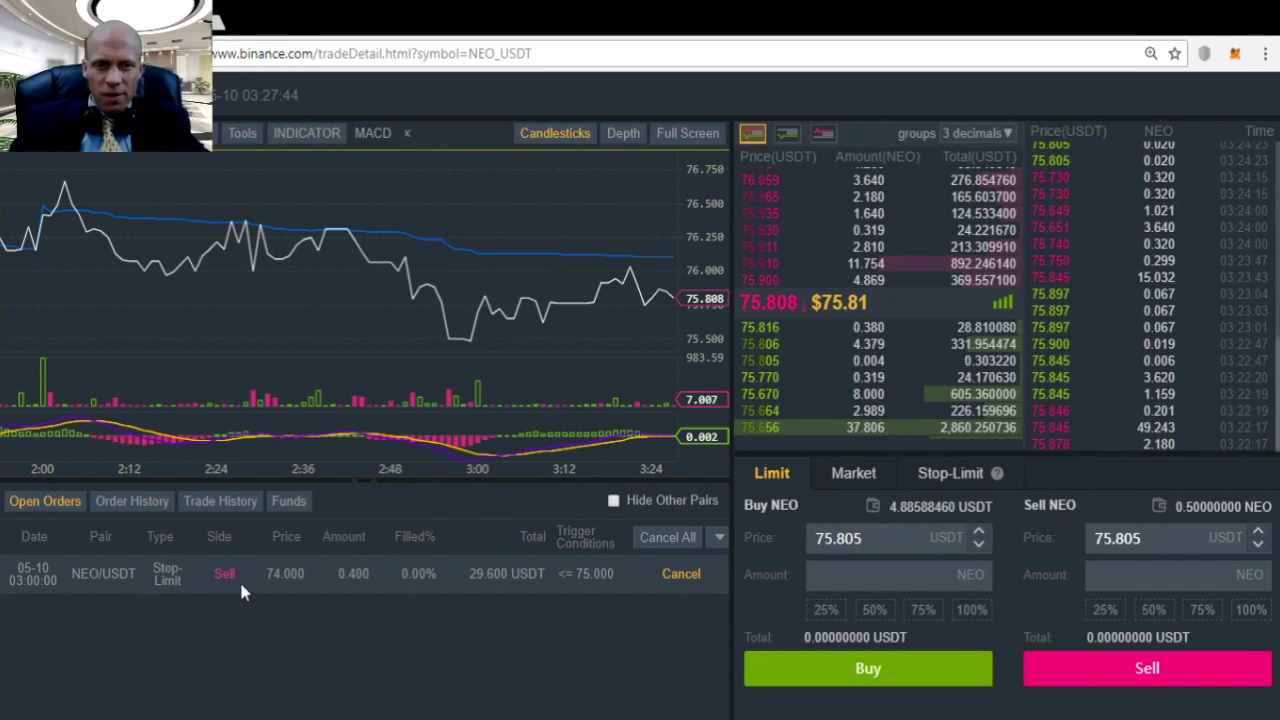
pyautogui.click(148, 509)
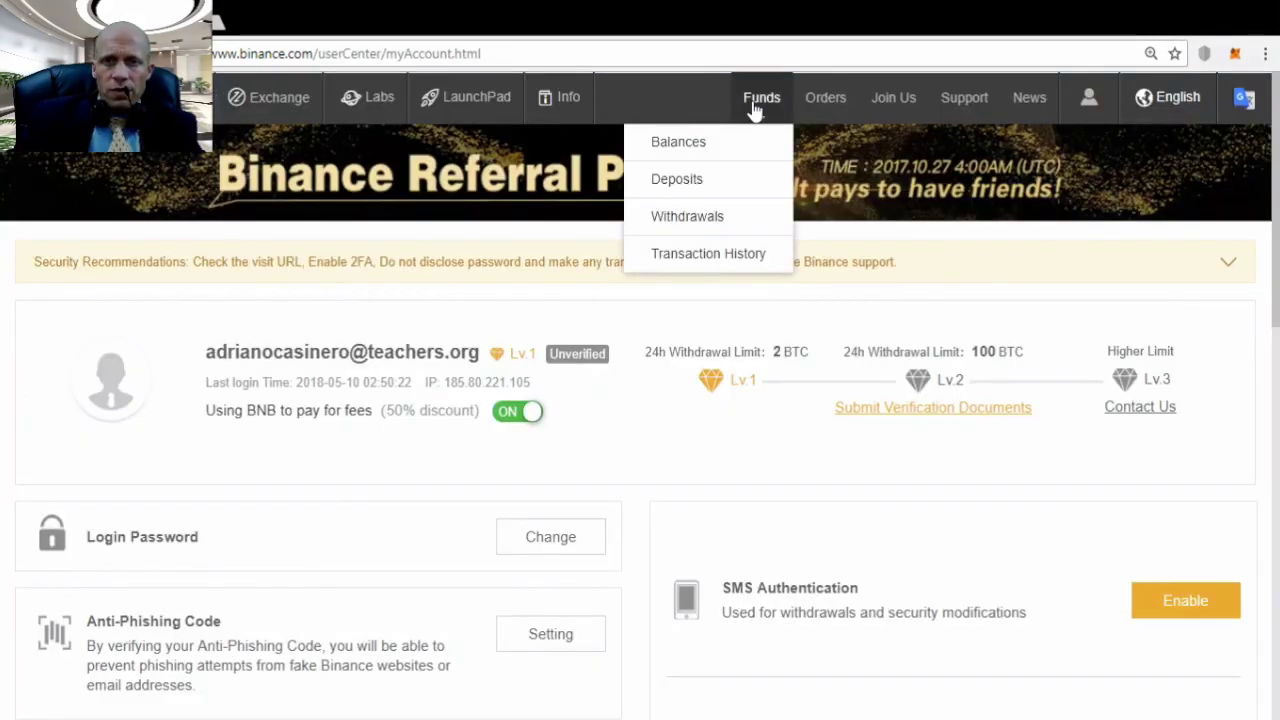
# Step: Open the account's Balances page and highlight the total balance of USDT
pyautogui.click(718, 223)
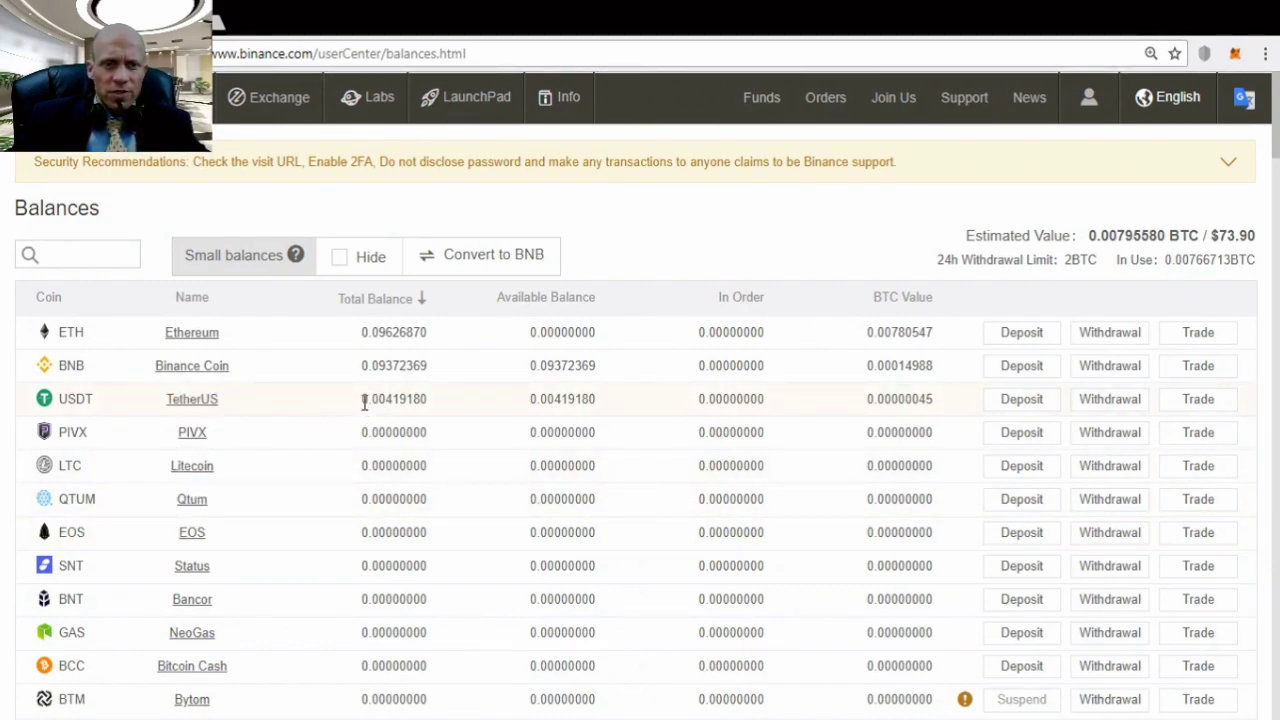
pyautogui.moveTo(361, 398); pyautogui.dragTo(431, 400)
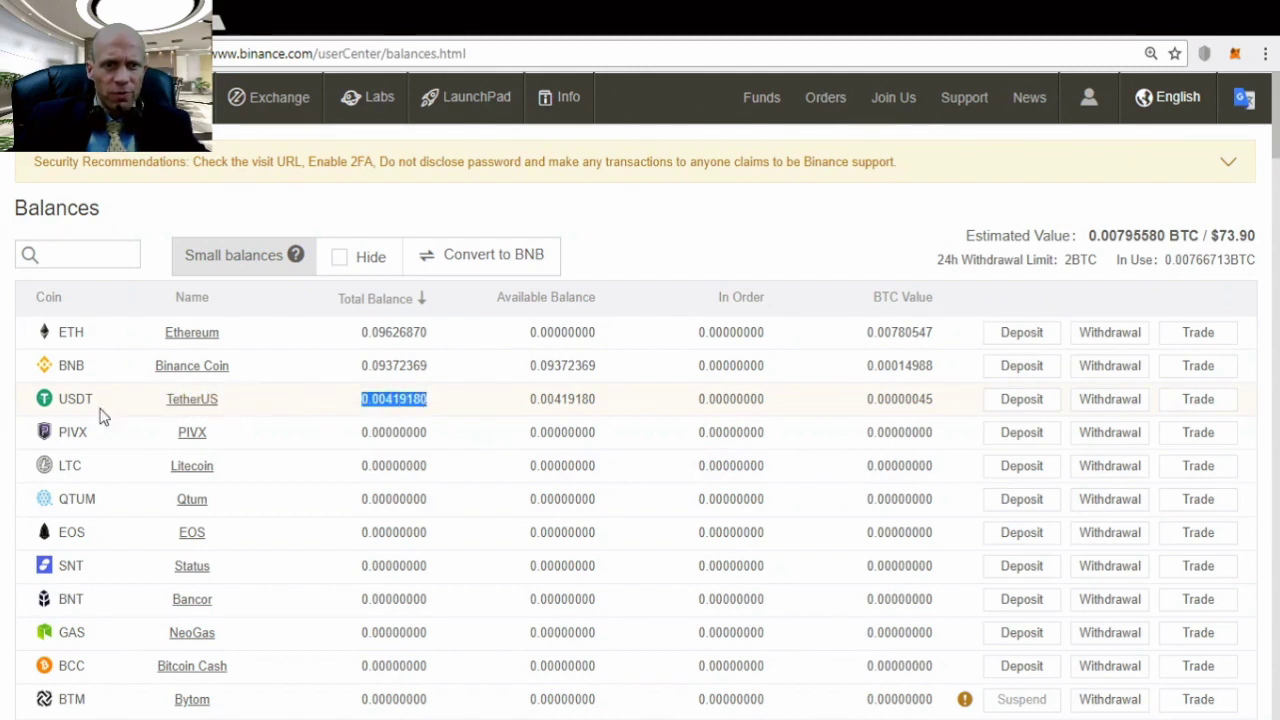
pyautogui.click(452, 427)
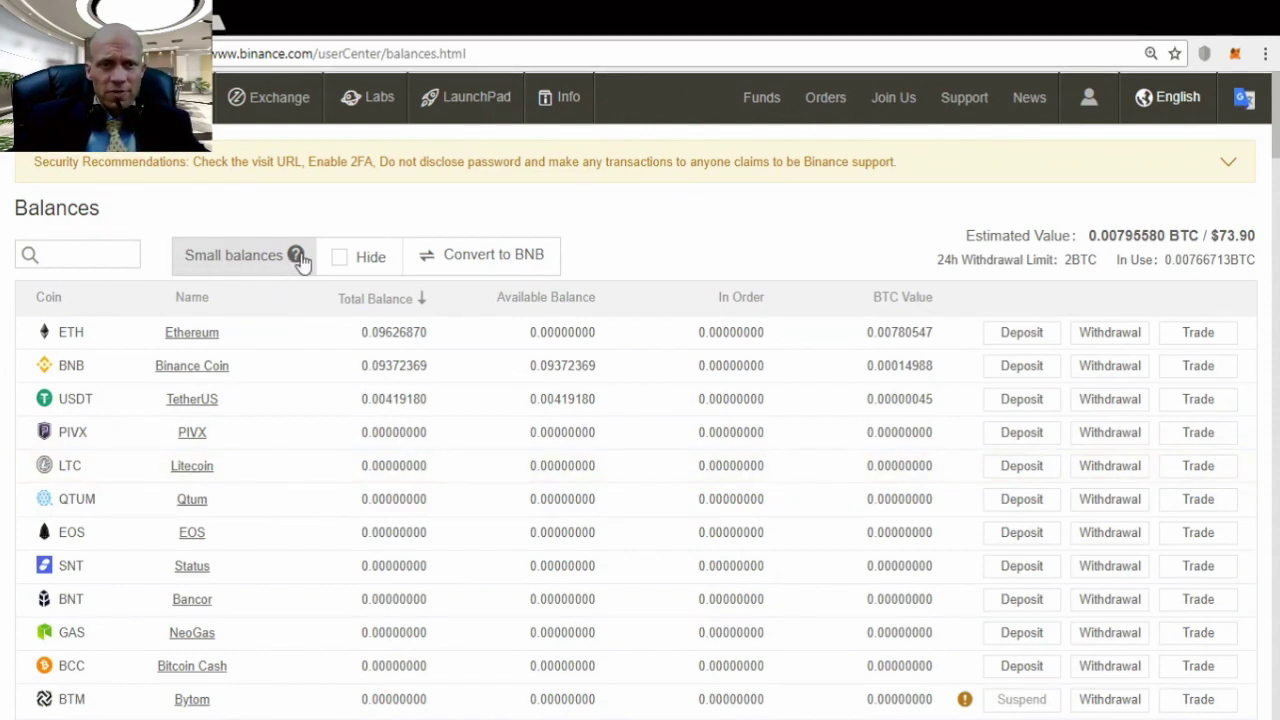
# Step: Check the small balances threshold, convert the small USDT balance to BNB, and confirm the exchange
pyautogui.moveTo(301, 259)
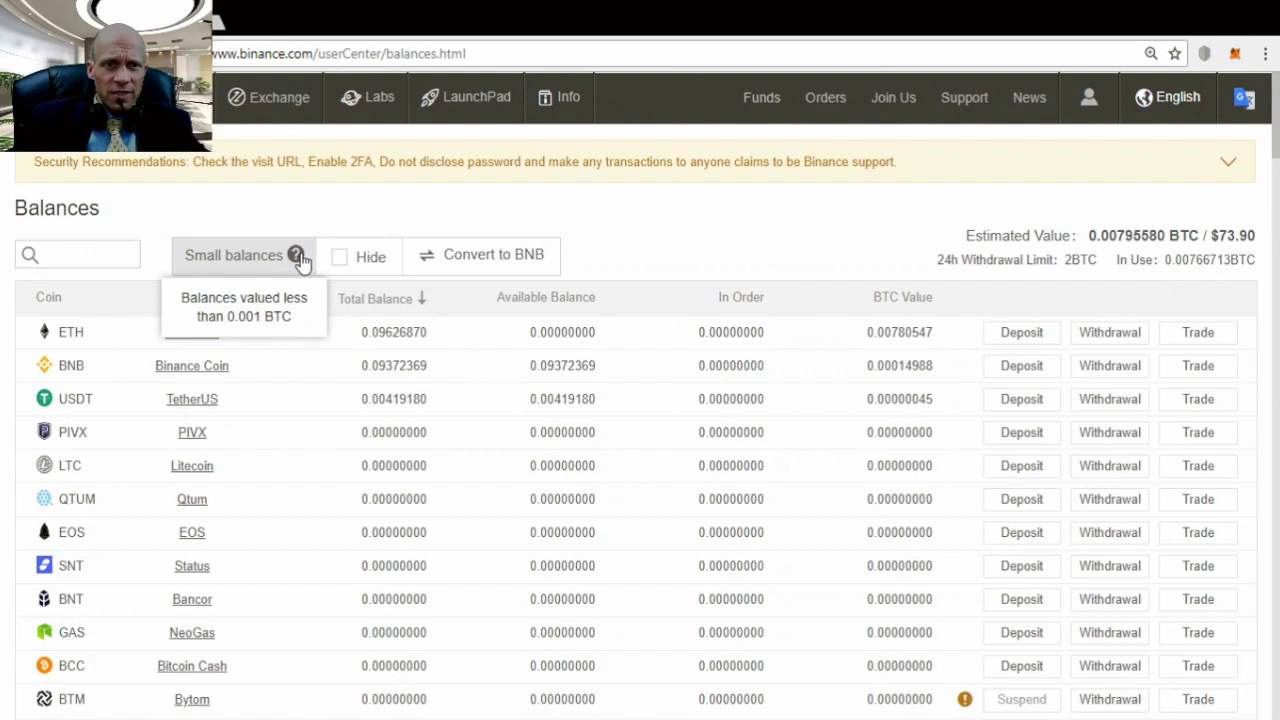
pyautogui.click(483, 259)
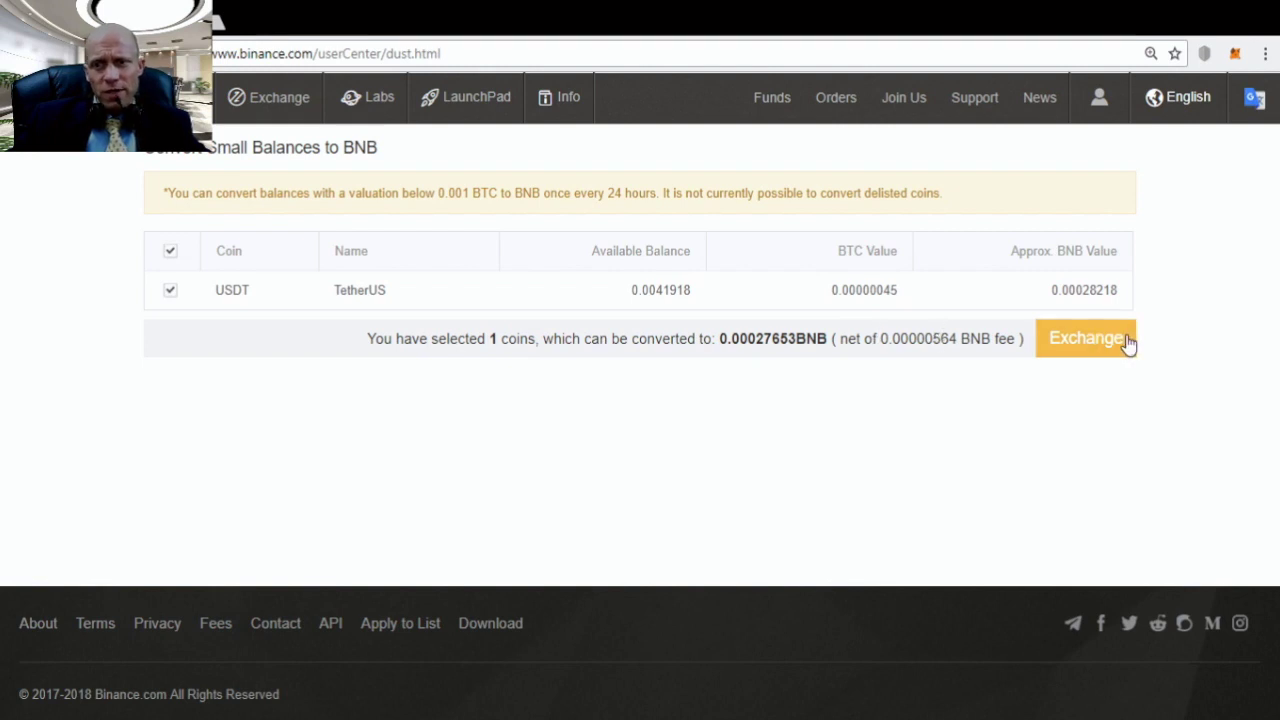
pyautogui.click(1085, 343)
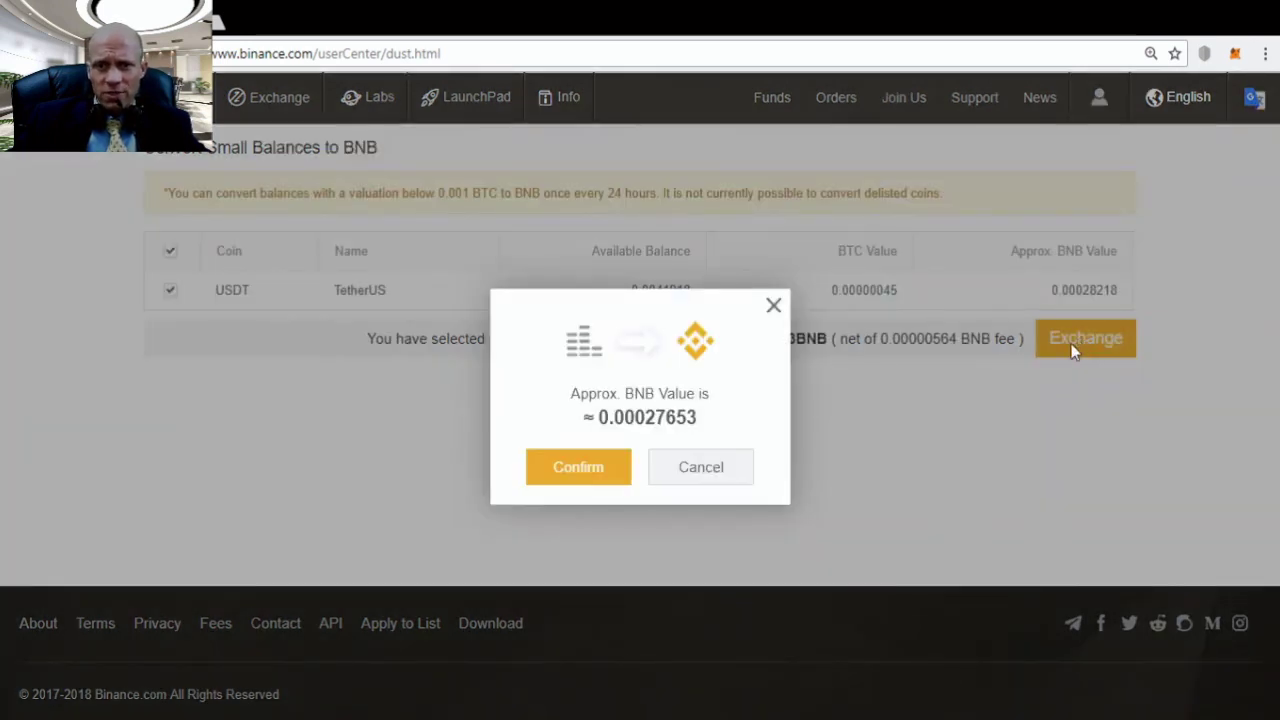
pyautogui.click(581, 470)
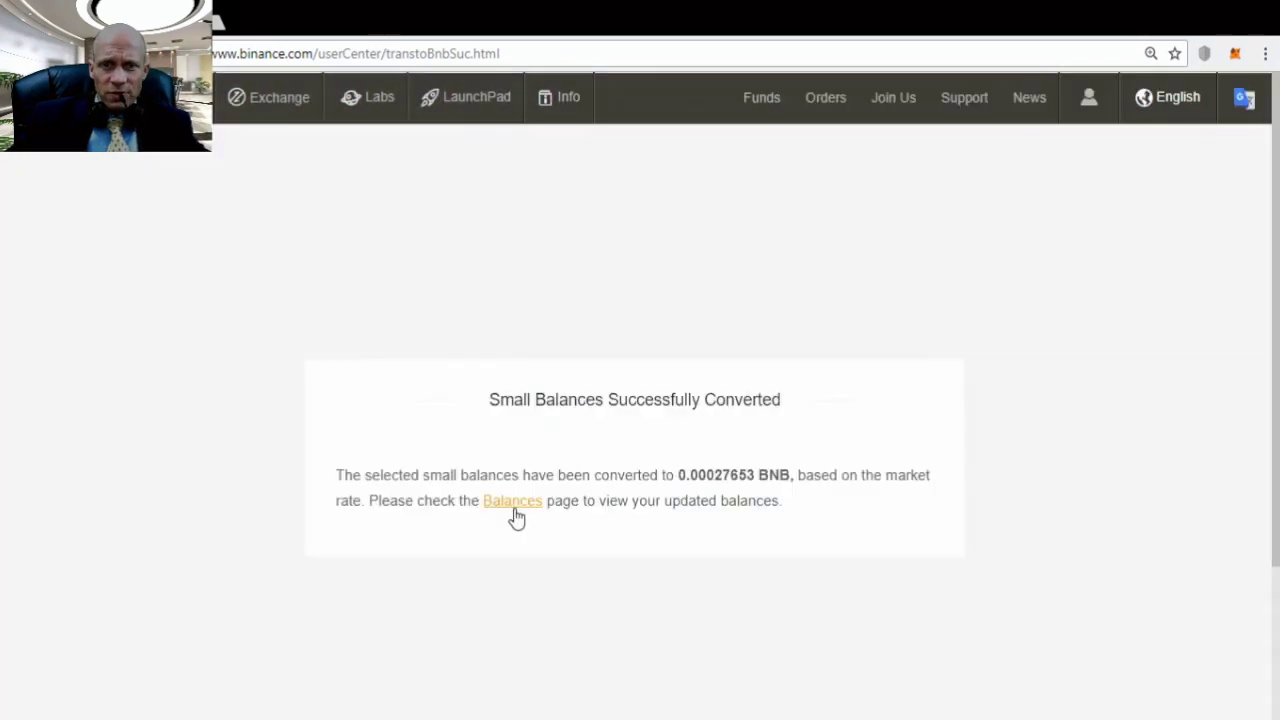
# Step: Return to the Balances page and check the updated BNB and USDT balances
pyautogui.click(514, 505)
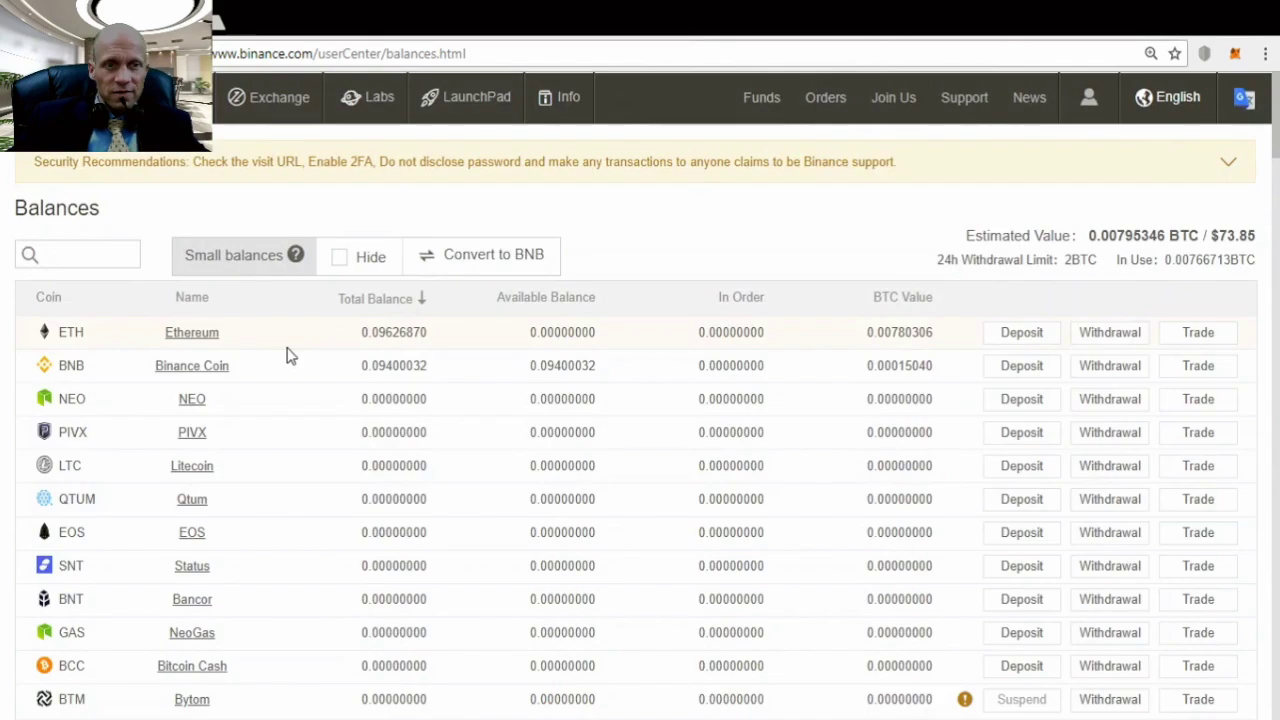
pyautogui.scroll(-1, 340, 450)
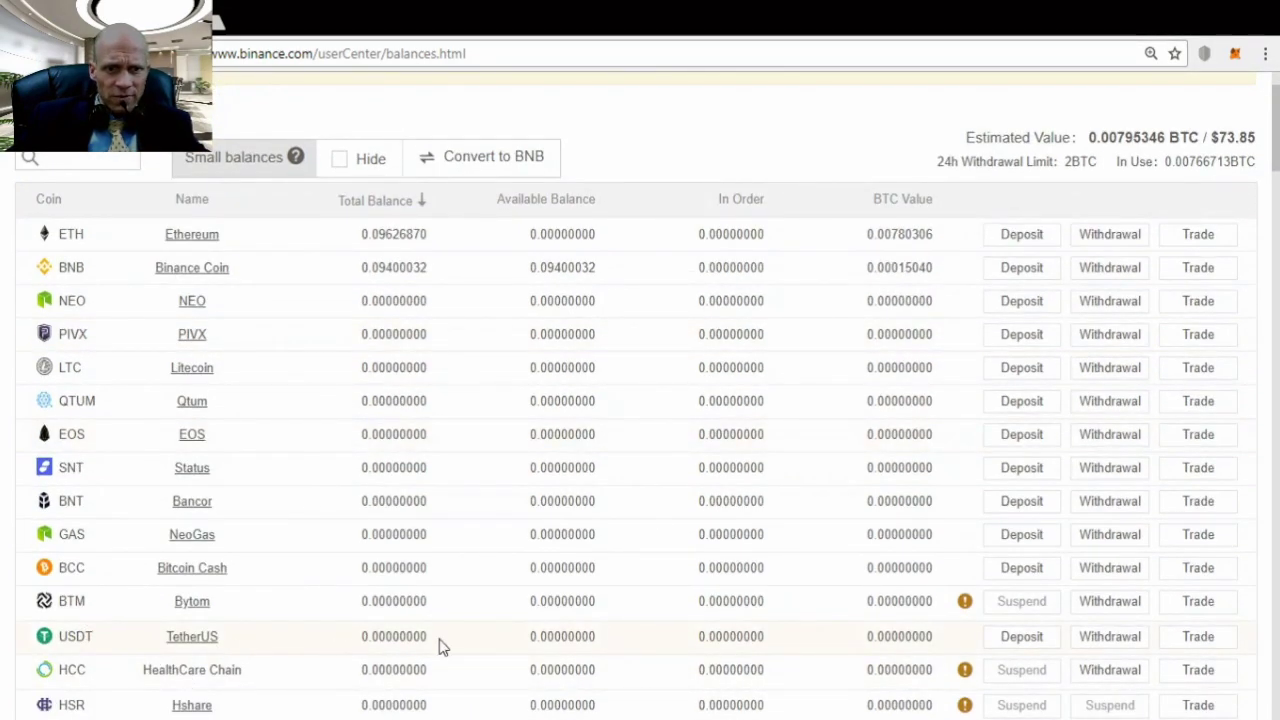
pyautogui.scroll(1, 391, 600)
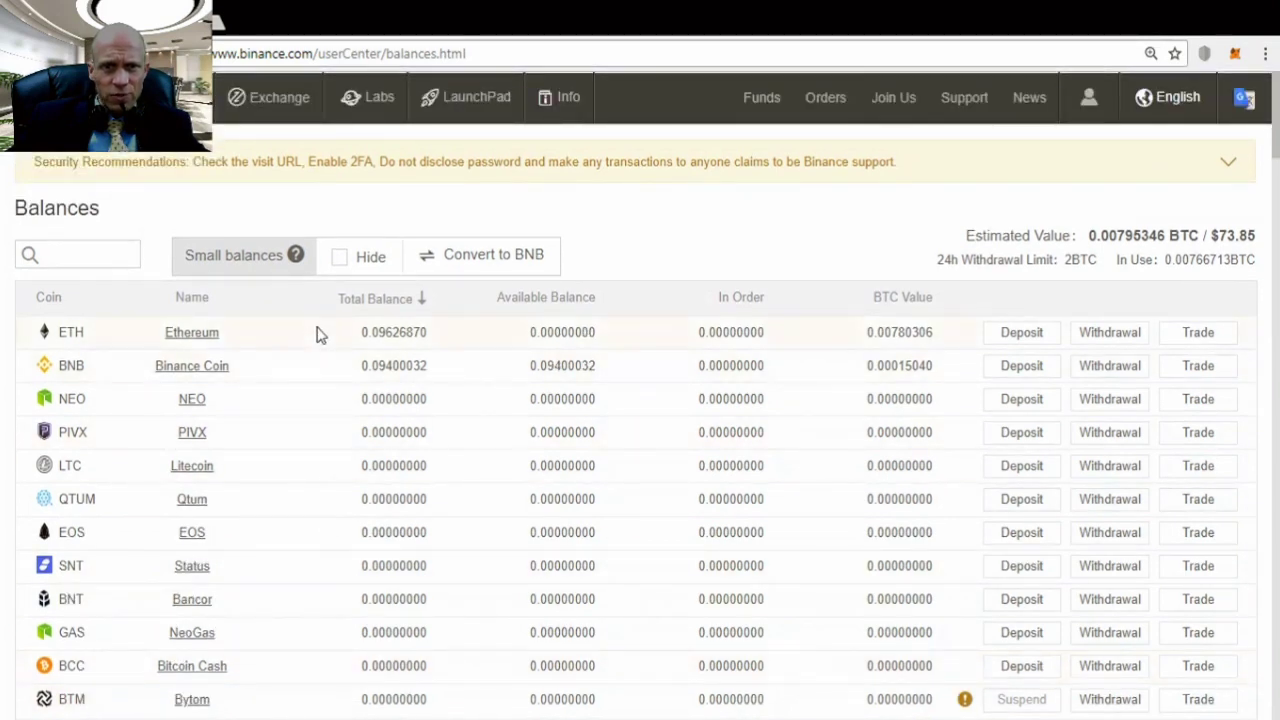